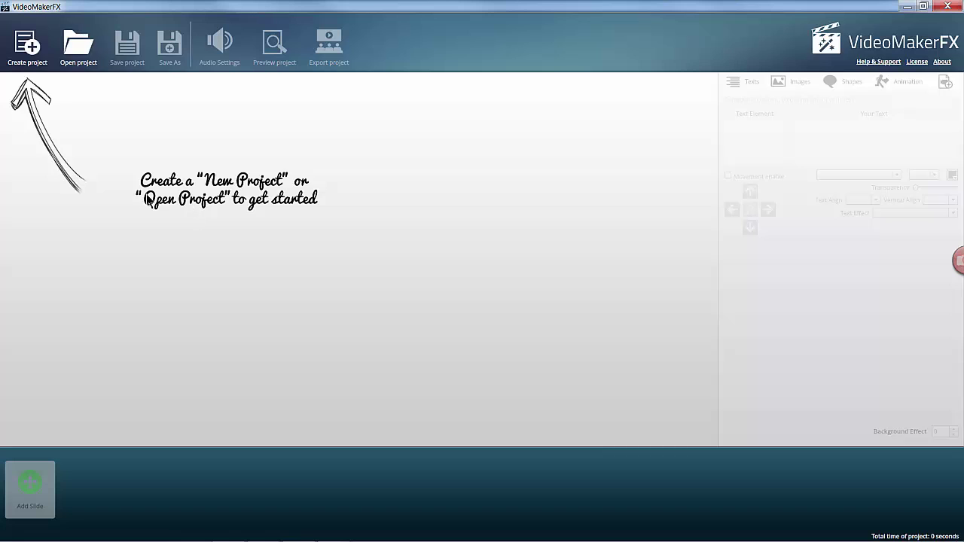
- Create a new, empty VideoMakerFX project named 'test'
{"action": "left_click", "coordinate": [20, 50]}
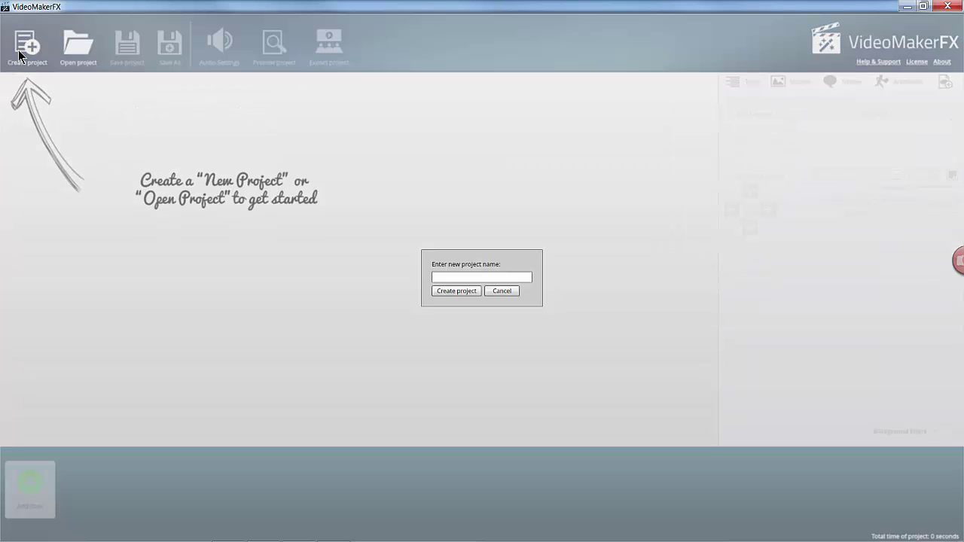
{"action": "left_click", "coordinate": [463, 276]}
{"action": "left_click", "coordinate": [456, 293]}
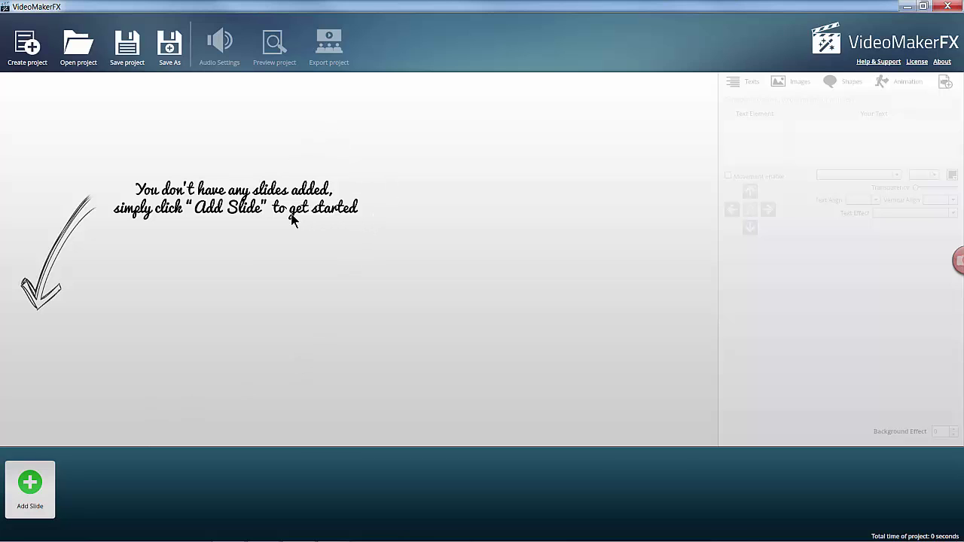
- Add every slide of the Tablet Sally theme to the 'test' project
{"action": "left_click", "coordinate": [38, 482]}
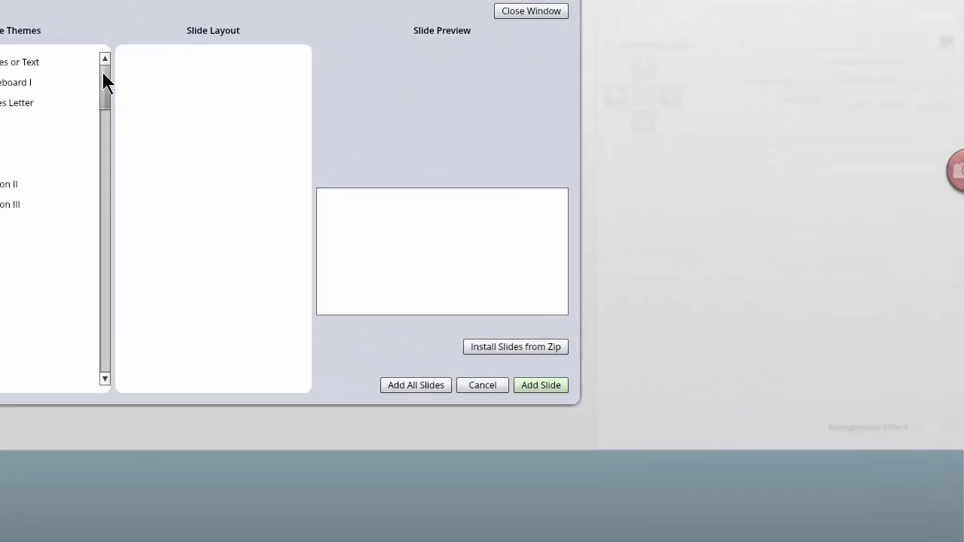
{"action": "left_click_drag", "start_coordinate": [103, 73], "coordinate": [103, 165]}
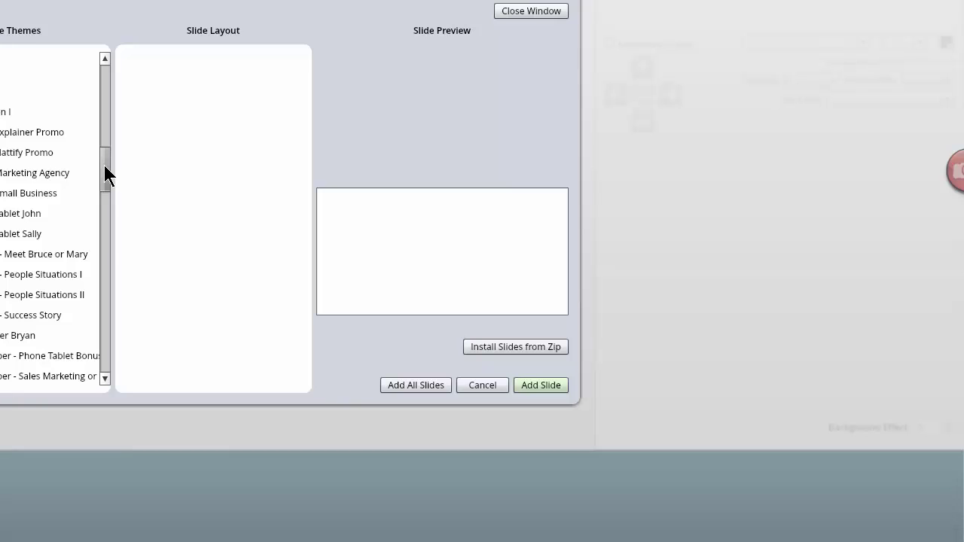
{"action": "left_click_drag", "start_coordinate": [105, 173], "coordinate": [104, 188]}
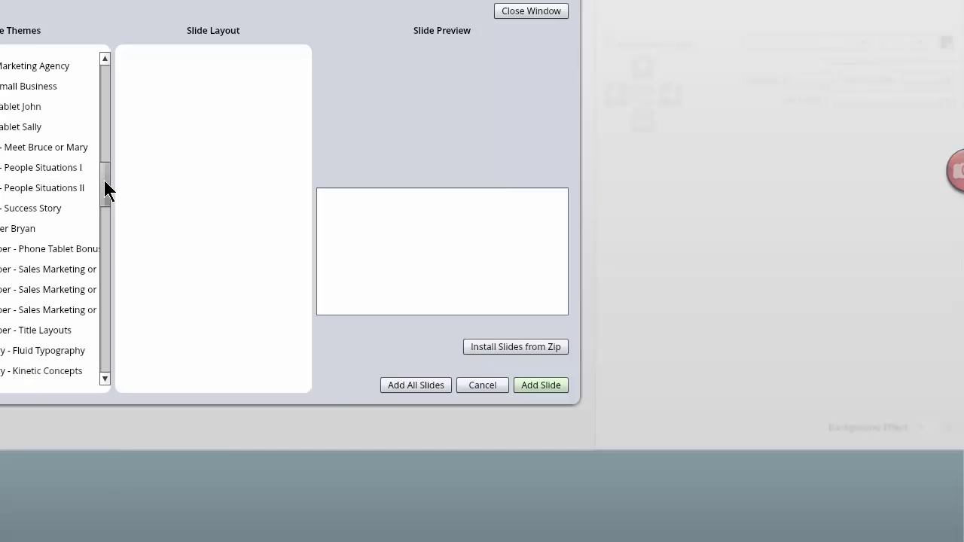
{"action": "left_click", "coordinate": [23, 128]}
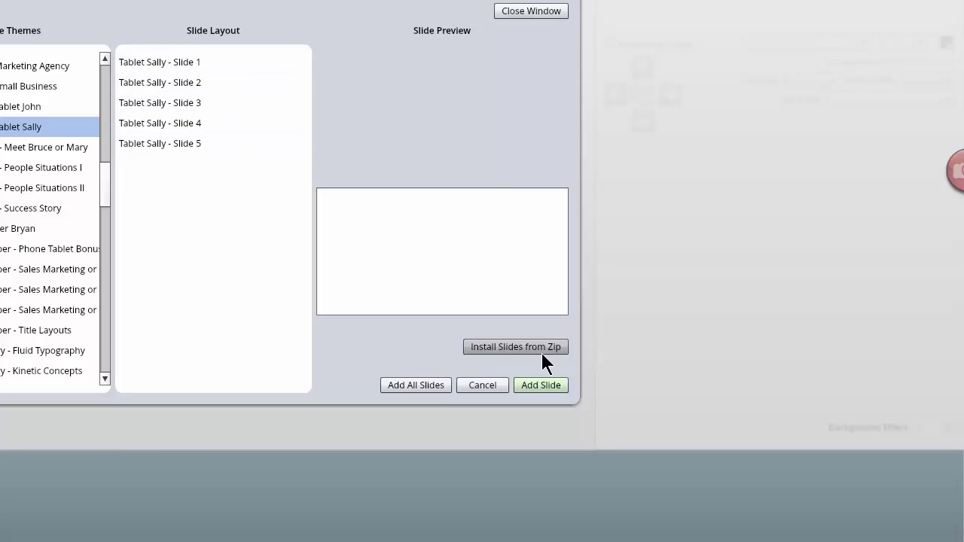
{"action": "left_click", "coordinate": [419, 386]}
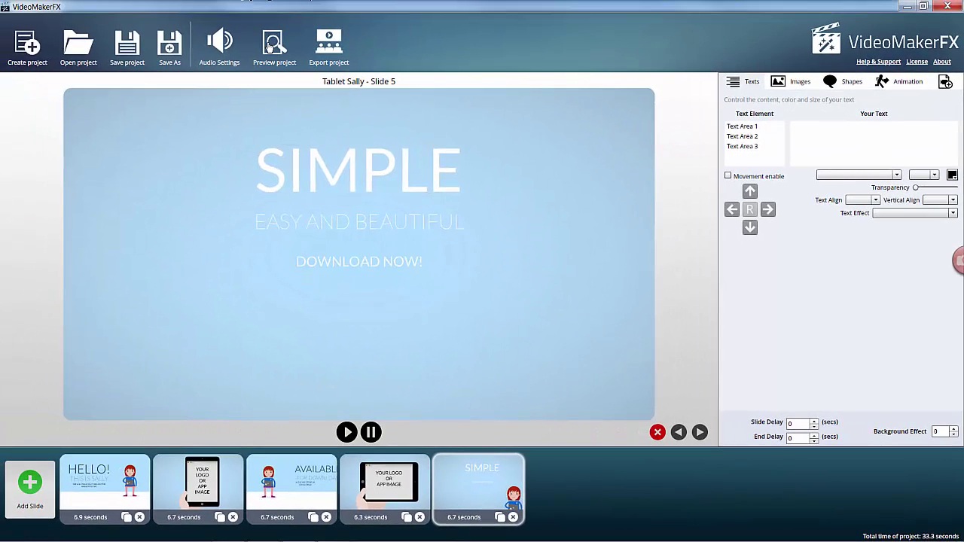
- Preview the project and inspect slide 1's HELLO!, THIS IS SALLY and third text
{"action": "left_click", "coordinate": [271, 43]}
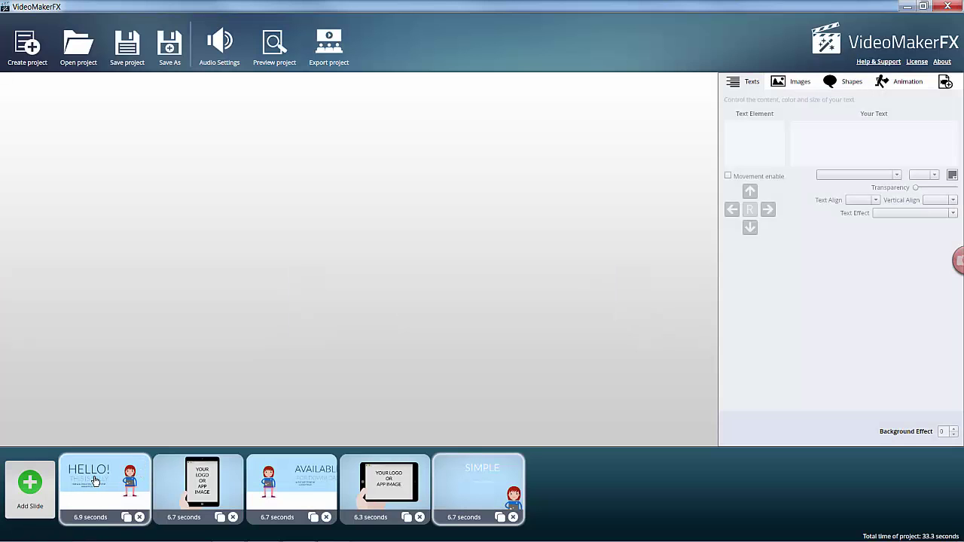
{"action": "left_click", "coordinate": [95, 481]}
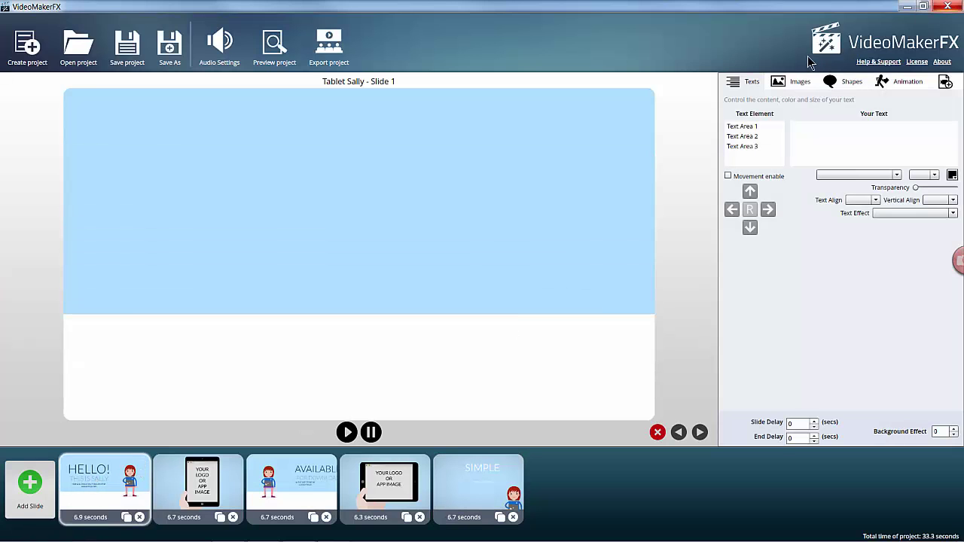
{"action": "left_click", "coordinate": [751, 127]}
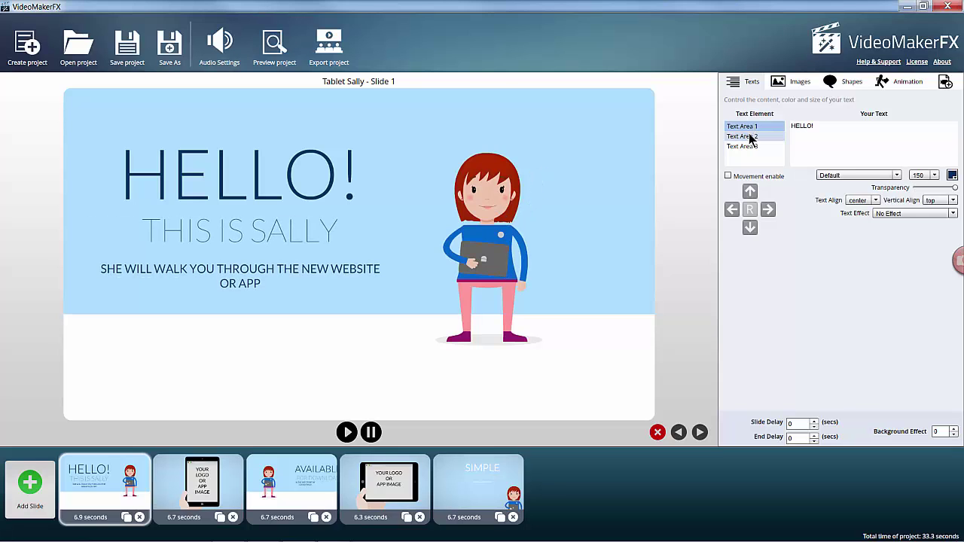
{"action": "left_click", "coordinate": [751, 137]}
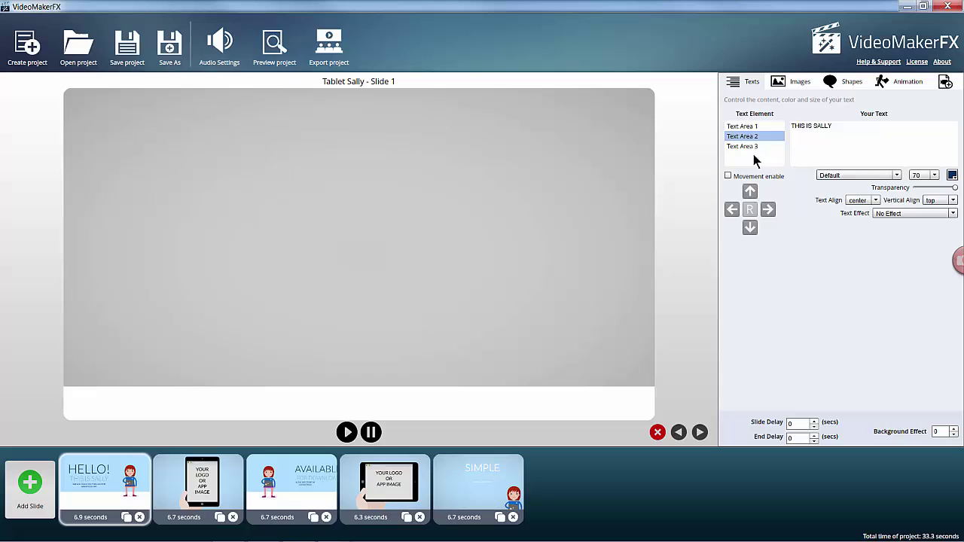
{"action": "left_click", "coordinate": [737, 145]}
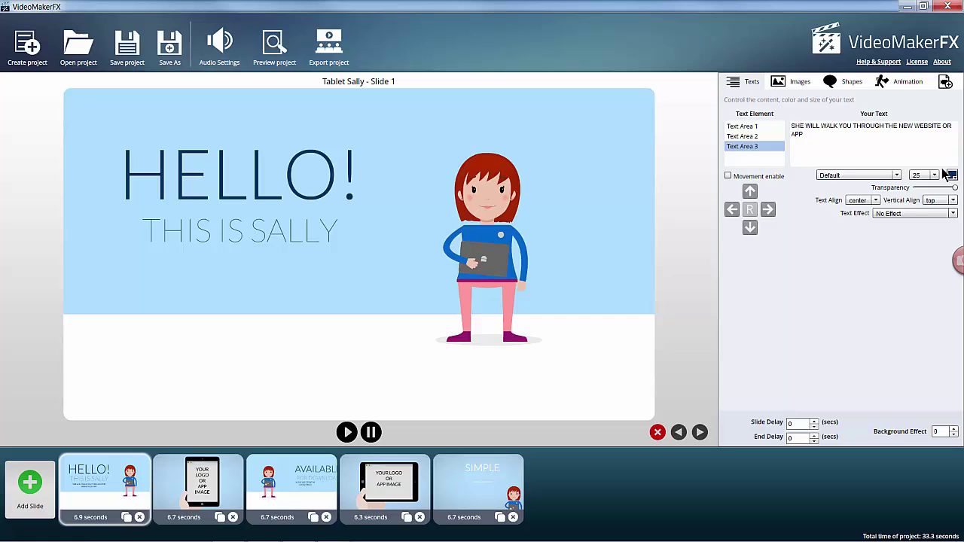
- Inspect slide 2's logo text and slide 3's AVAILABLE, FOR DOWNLOAD and app store text
{"action": "left_click", "coordinate": [208, 501]}
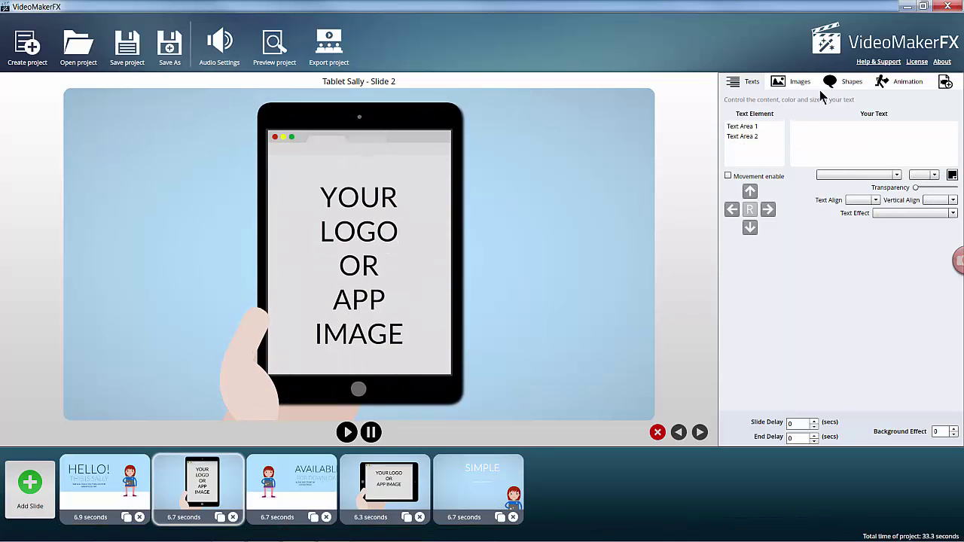
{"action": "left_click", "coordinate": [738, 130]}
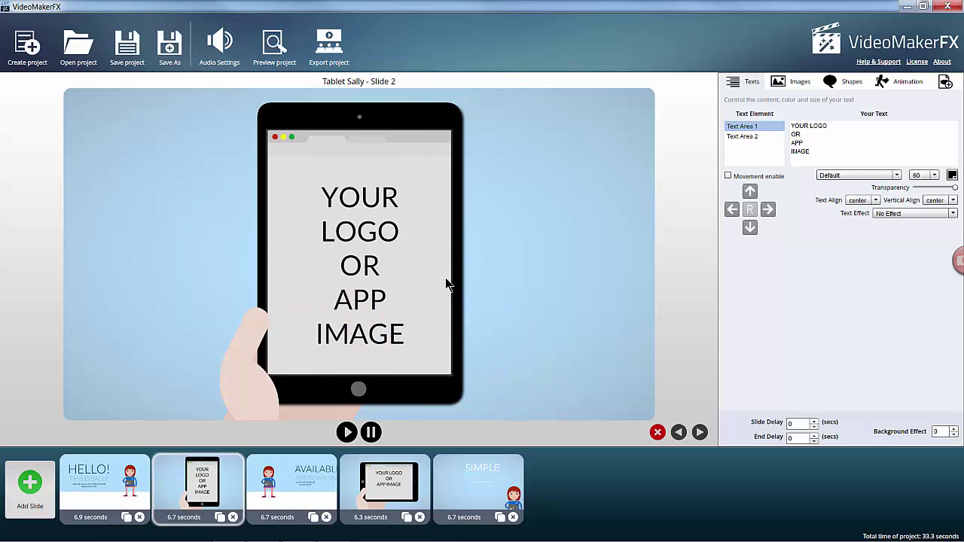
{"action": "left_click", "coordinate": [286, 497]}
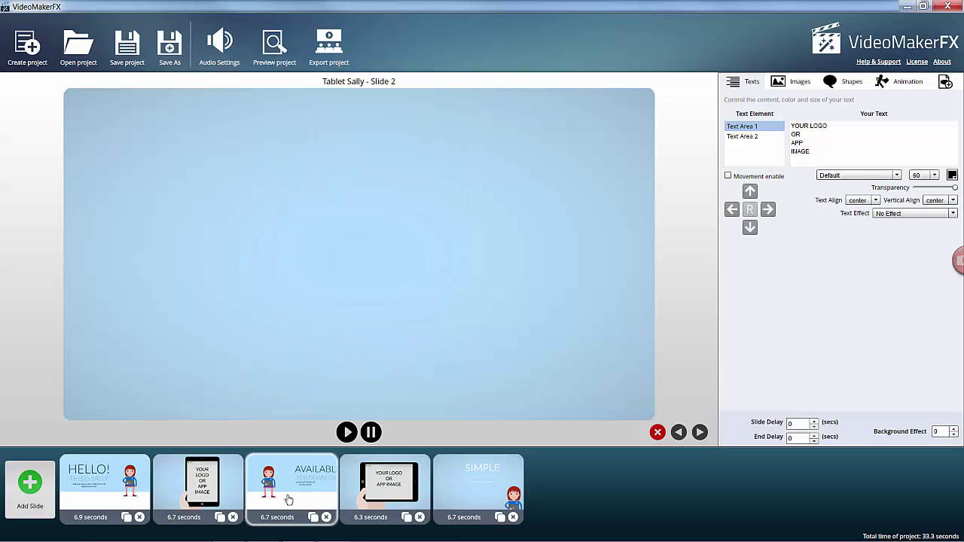
{"action": "left_click", "coordinate": [740, 128]}
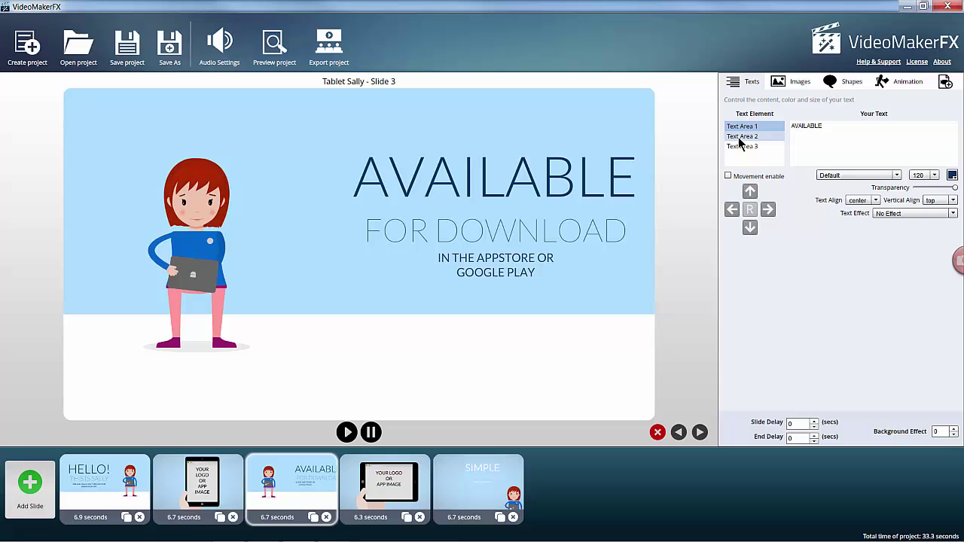
{"action": "left_click", "coordinate": [740, 140]}
{"action": "left_click", "coordinate": [740, 146]}
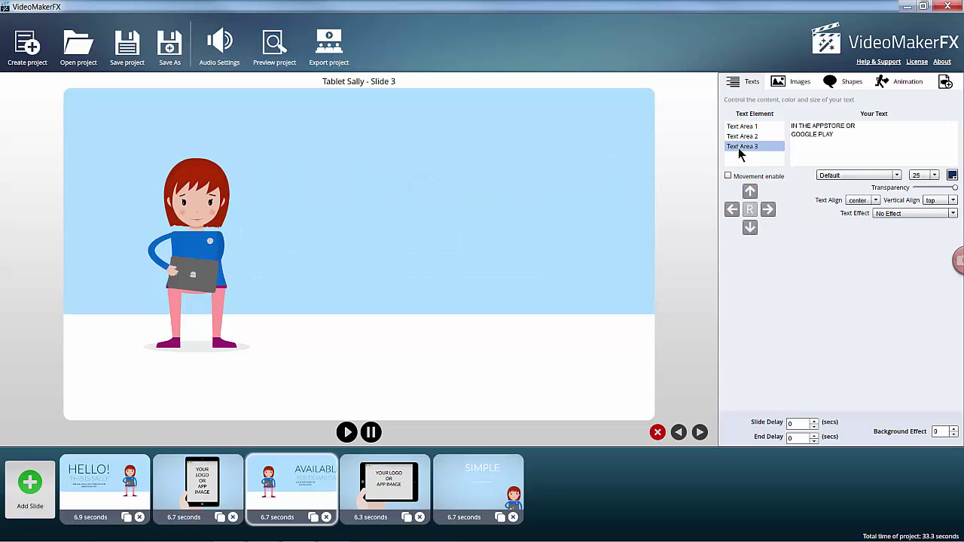
- Inspect slide 4's texts, then open slide 5 'SIMPLE' with its EASY AND BEAUTIFUL text
{"action": "left_click", "coordinate": [424, 482]}
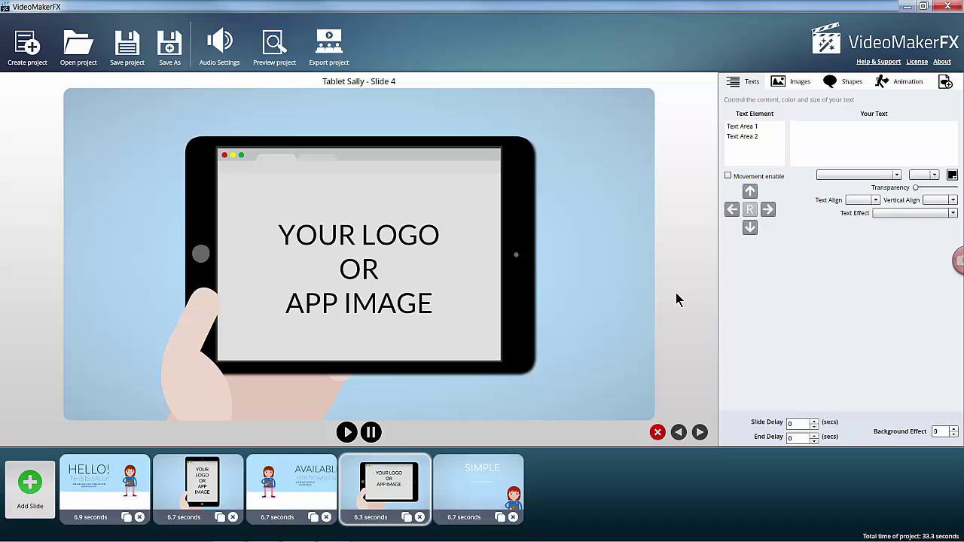
{"action": "left_click", "coordinate": [738, 128]}
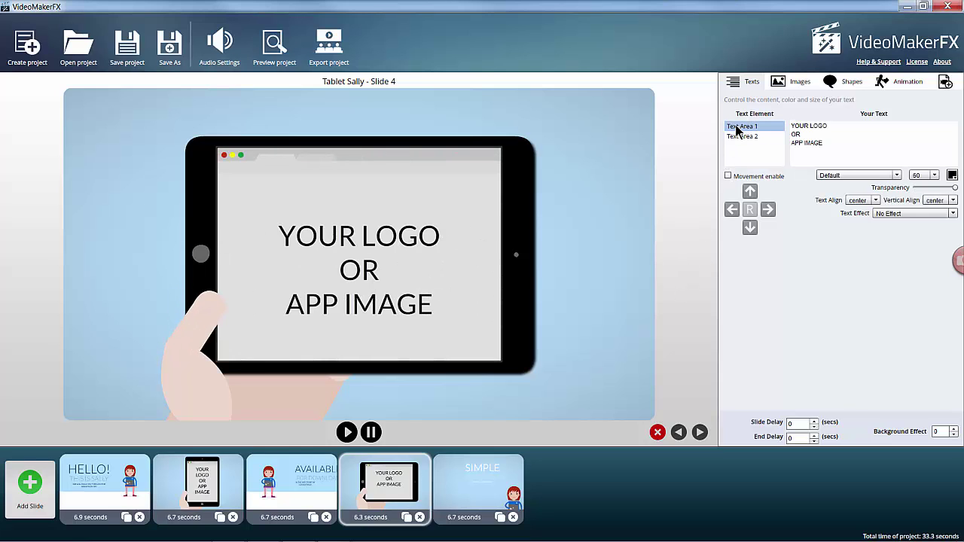
{"action": "left_click", "coordinate": [751, 136]}
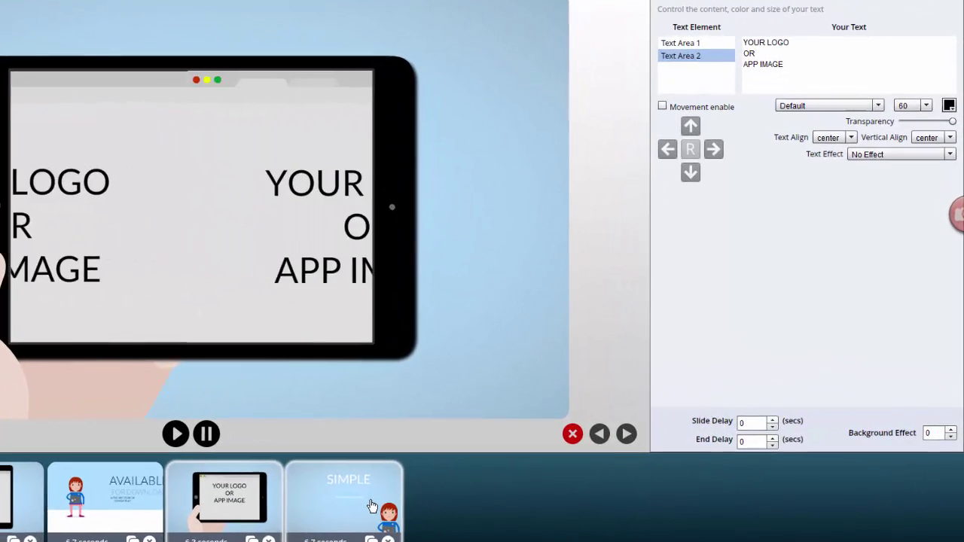
{"action": "left_click", "coordinate": [371, 506]}
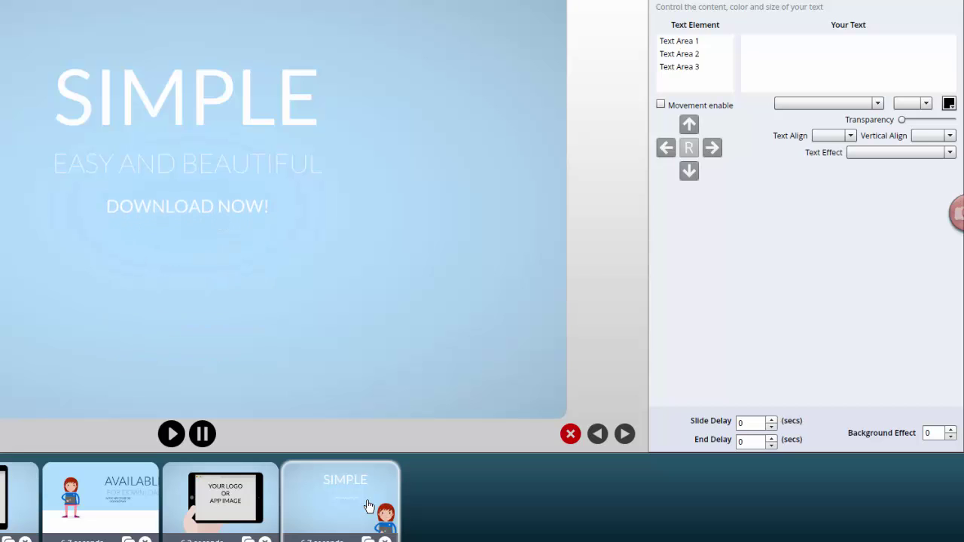
{"action": "left_click", "coordinate": [675, 53]}
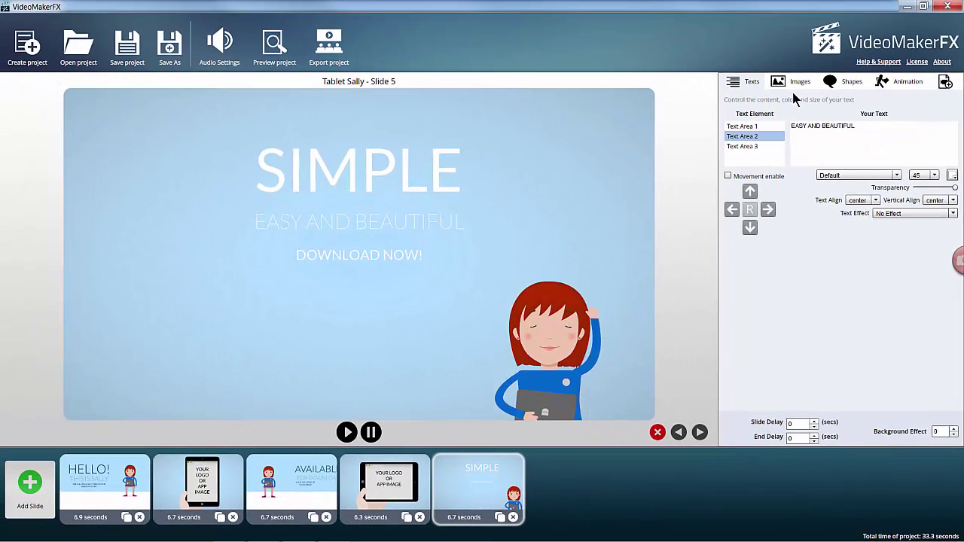
- Review slide 5's Images, Shapes, Animation and video/audio settings, then save the project
{"action": "left_click", "coordinate": [790, 84]}
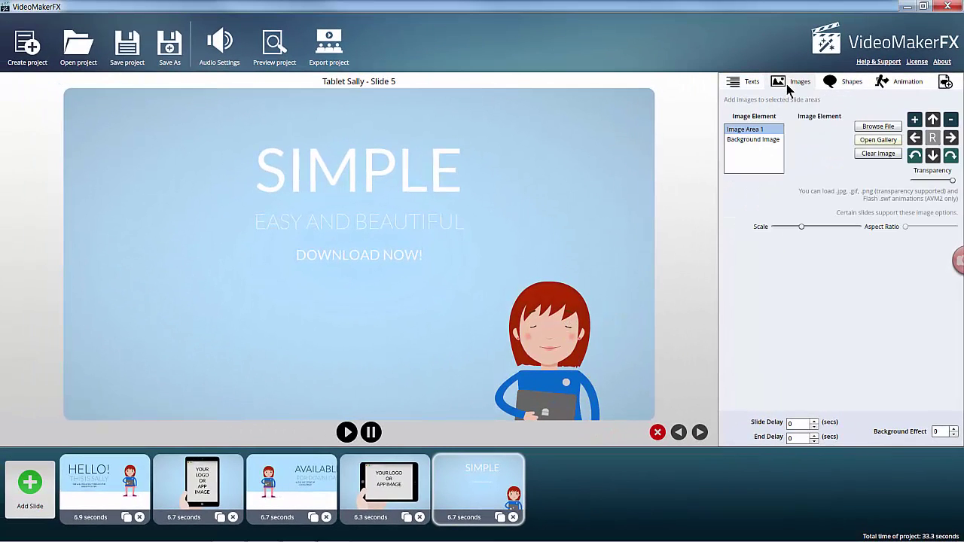
{"action": "left_click", "coordinate": [850, 84]}
{"action": "left_click", "coordinate": [912, 85]}
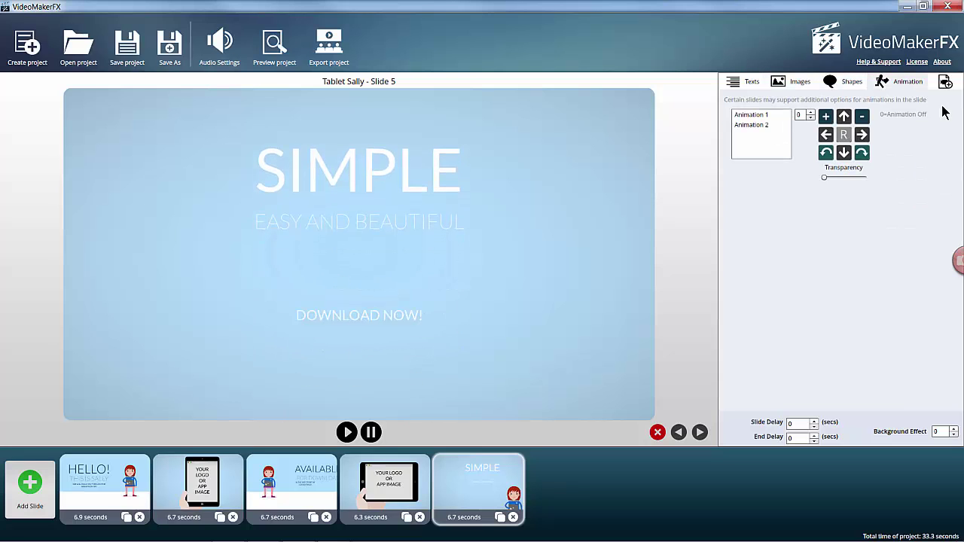
{"action": "left_click", "coordinate": [945, 83]}
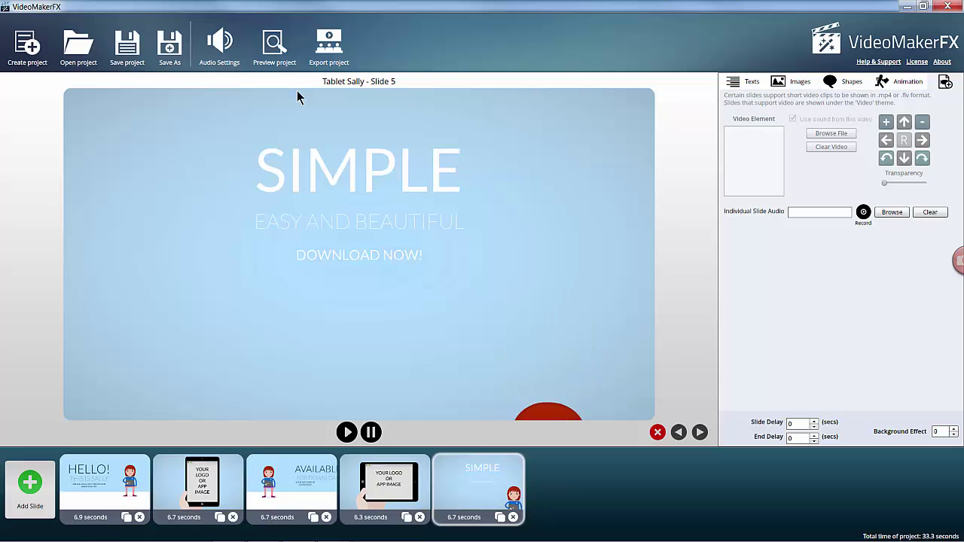
{"action": "left_click", "coordinate": [128, 60]}
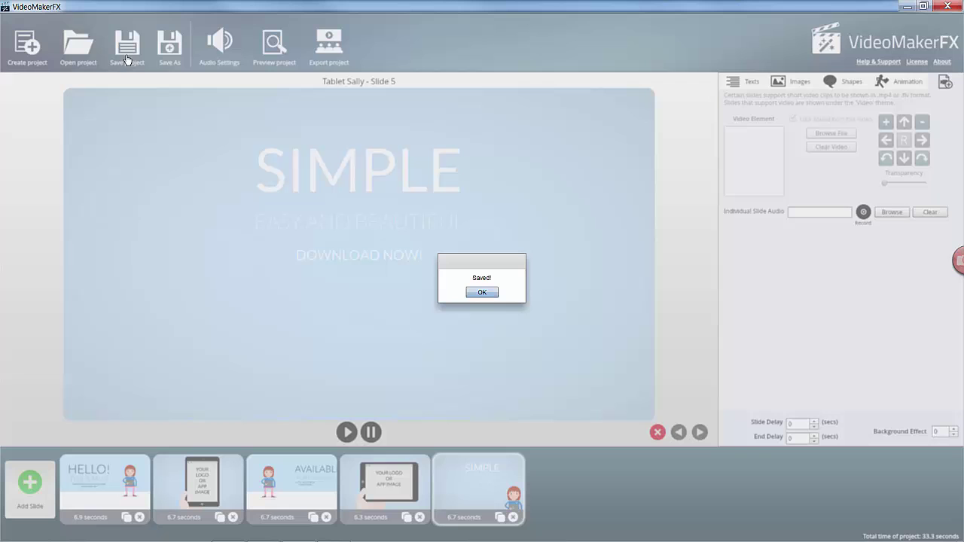
{"action": "left_click", "coordinate": [481, 293]}
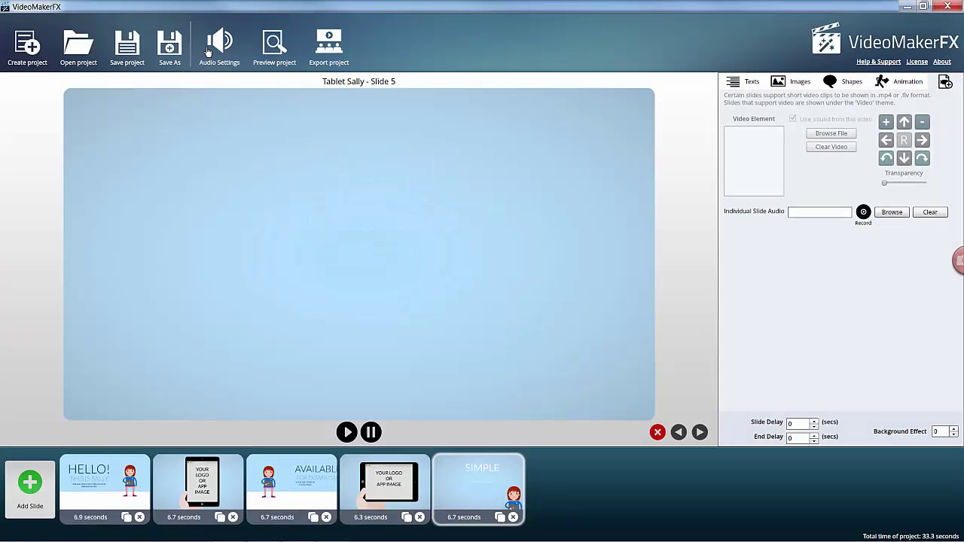
{"action": "left_click", "coordinate": [274, 45]}
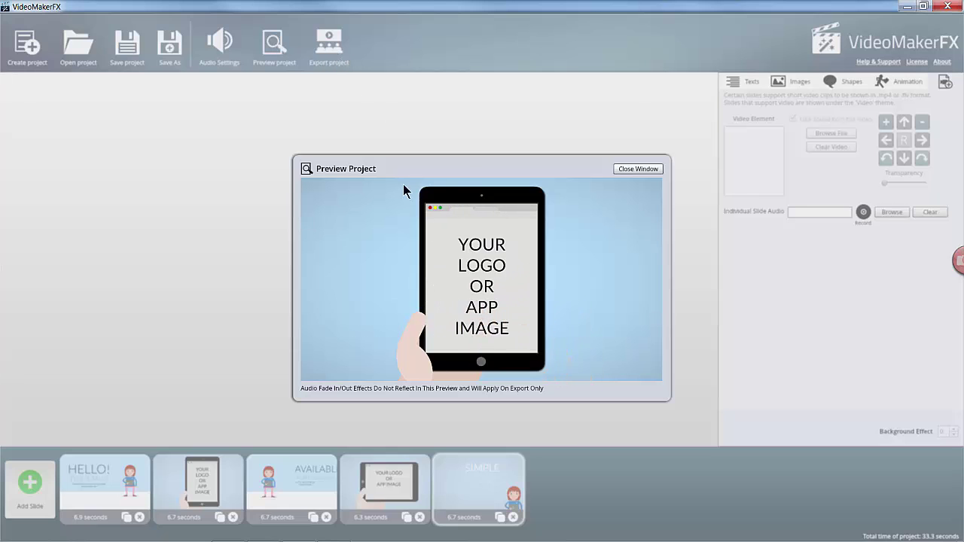
{"action": "left_click", "coordinate": [640, 169]}
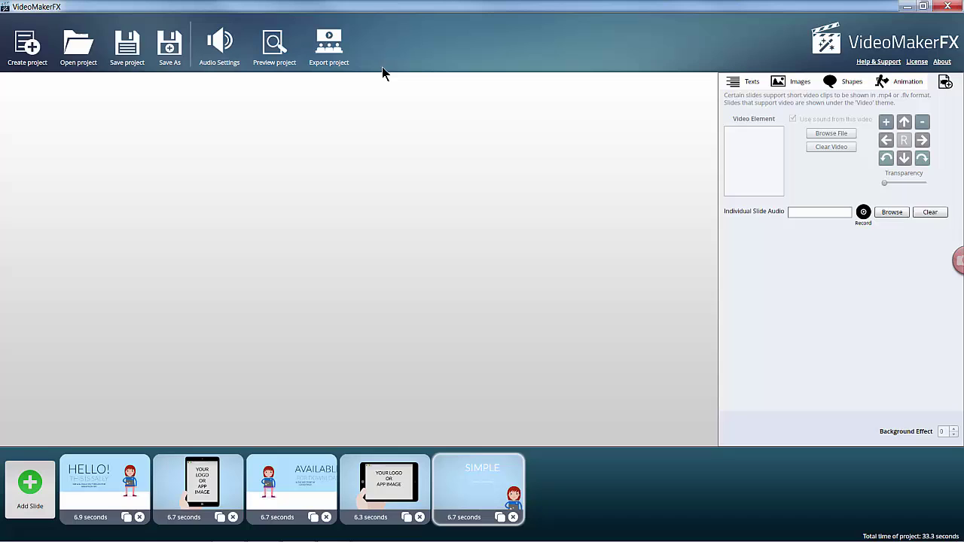
- Export the project to Desktop test.mp4 at 1280 x 720 (HD), Good quality
{"action": "left_click", "coordinate": [333, 49]}
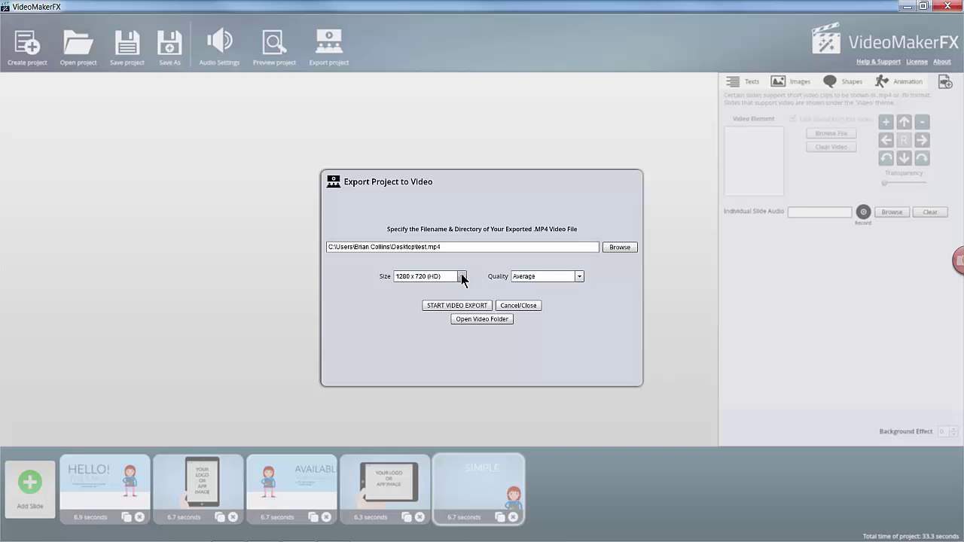
{"action": "left_click", "coordinate": [579, 277]}
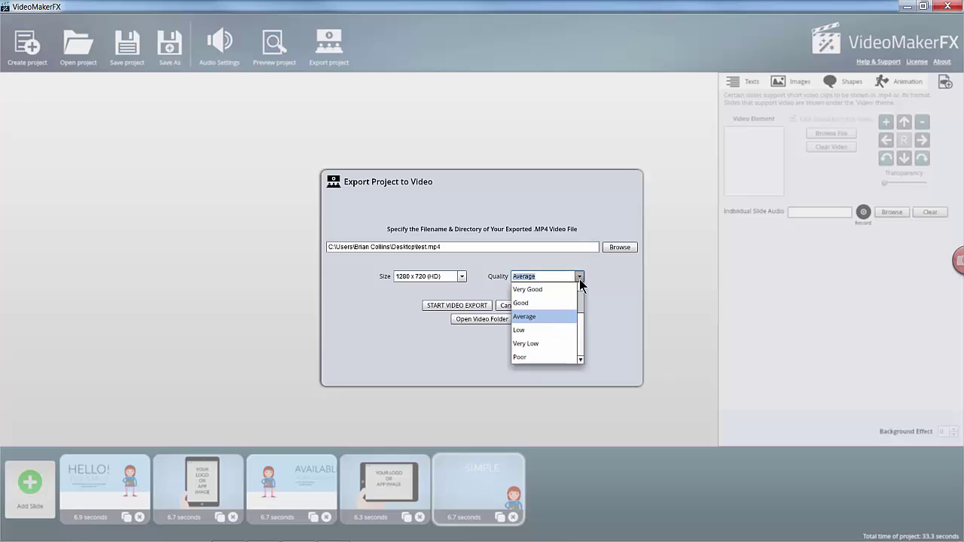
{"action": "left_click", "coordinate": [564, 302]}
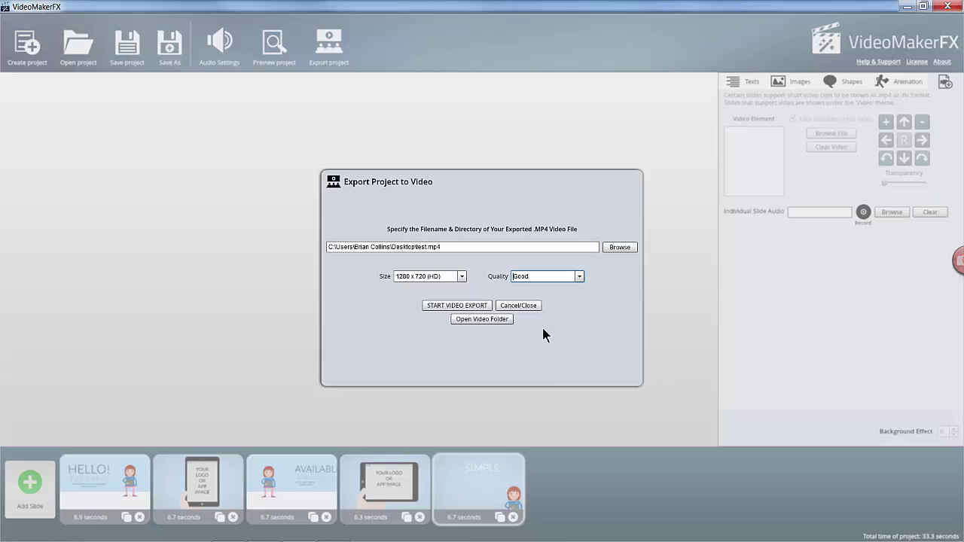
{"action": "left_click", "coordinate": [475, 309]}
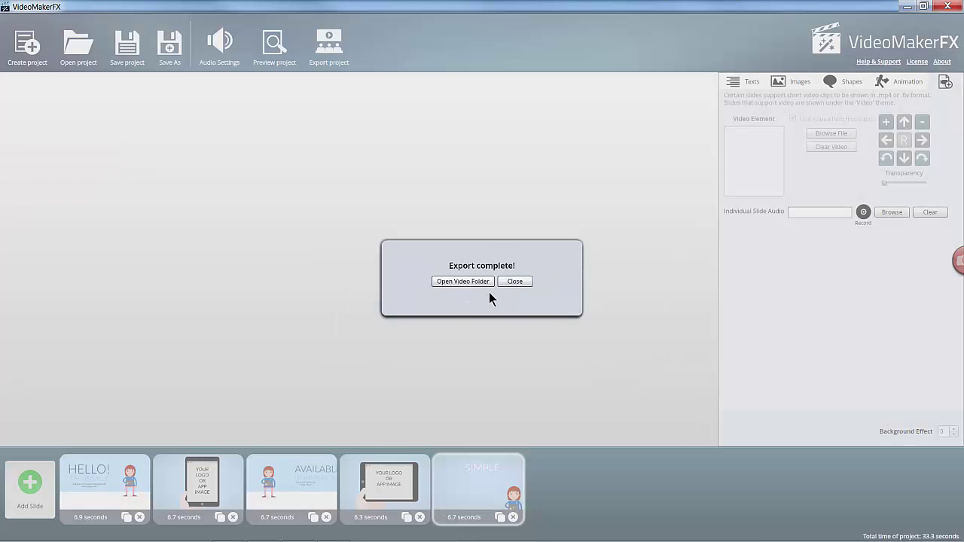
- Open the Desktop folder, play test.mp4 in Media Player, then close the player
{"action": "left_click", "coordinate": [477, 282]}
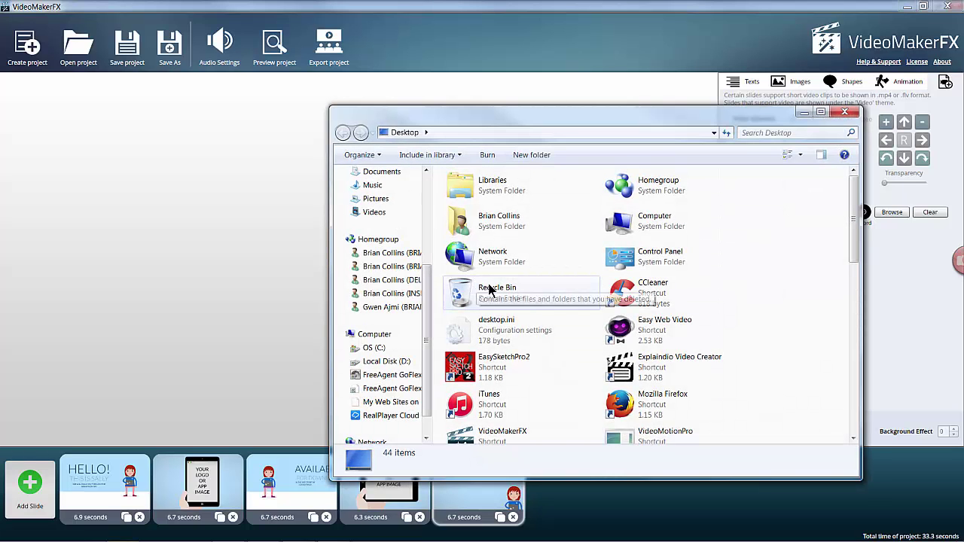
{"action": "left_click", "coordinate": [855, 402]}
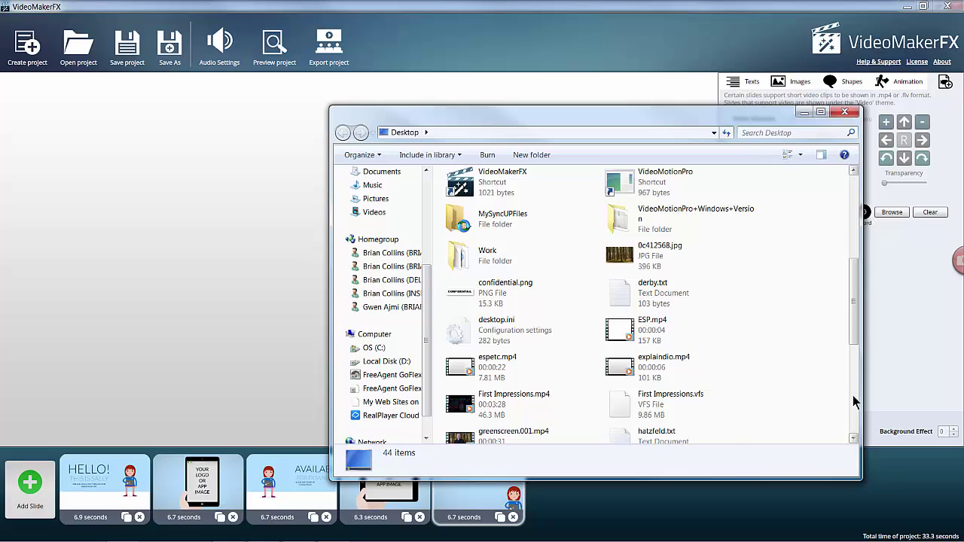
{"action": "left_click", "coordinate": [855, 401]}
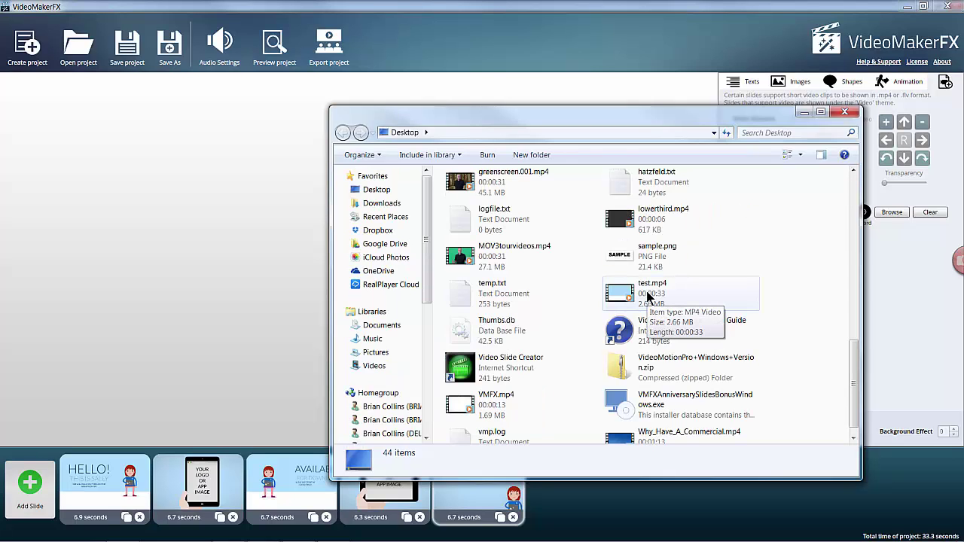
{"action": "left_click", "coordinate": [647, 298]}
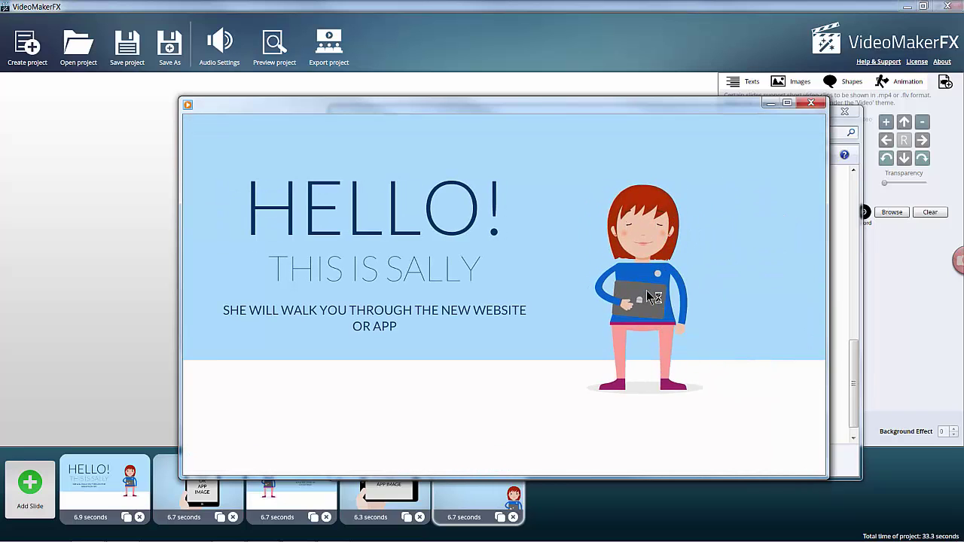
{"action": "left_click", "coordinate": [811, 105]}
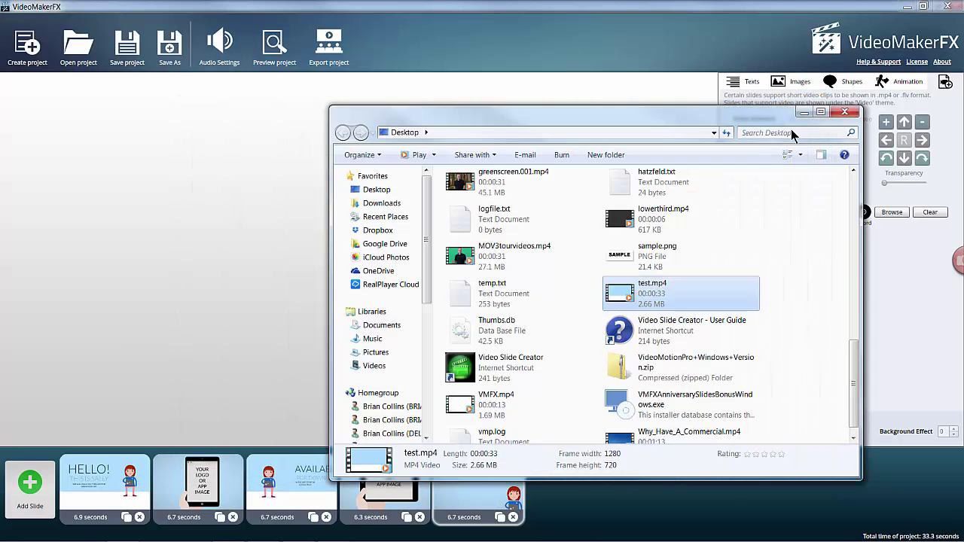
- Switch to Video Motion Pro and import test.mp4 from the Desktop
{"action": "mouse_move", "coordinate": [371, 541]}
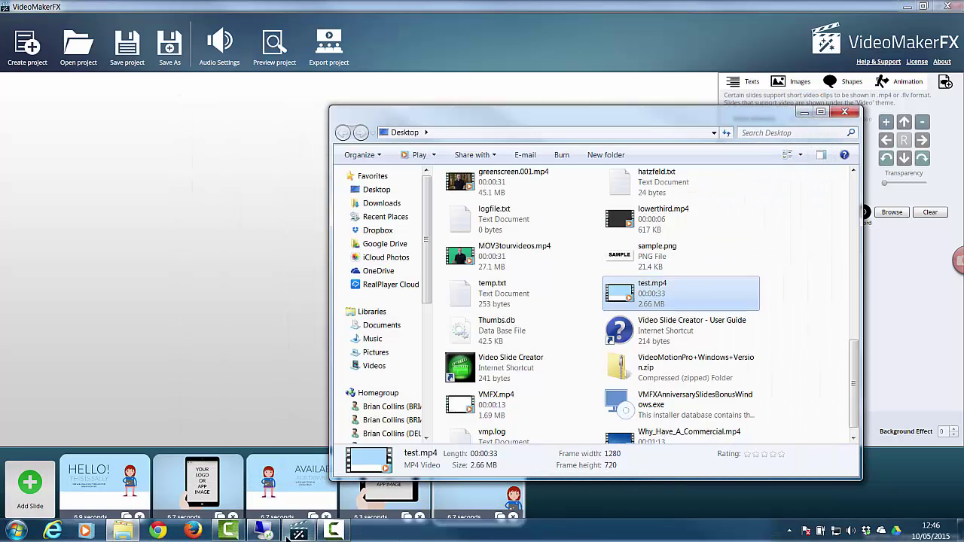
{"action": "left_click", "coordinate": [263, 532]}
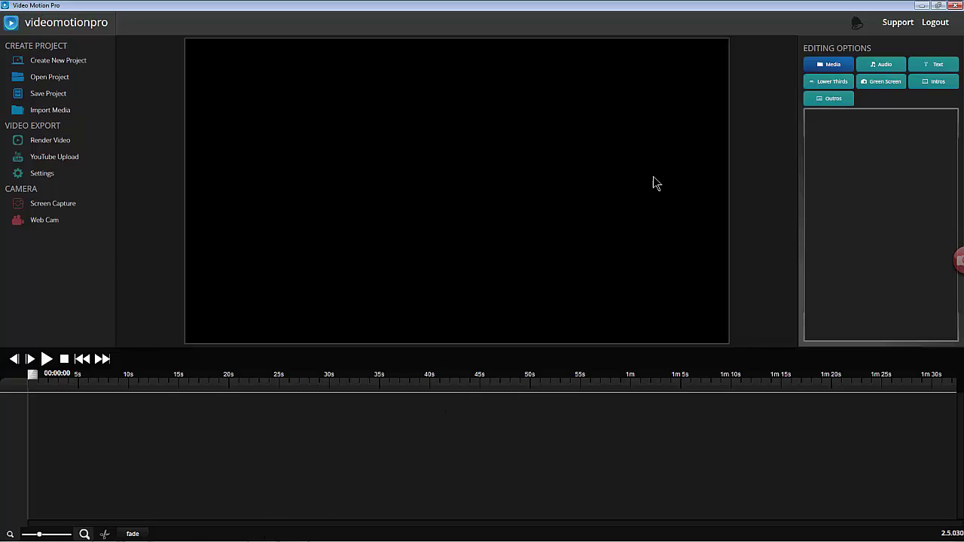
{"action": "left_click", "coordinate": [49, 110]}
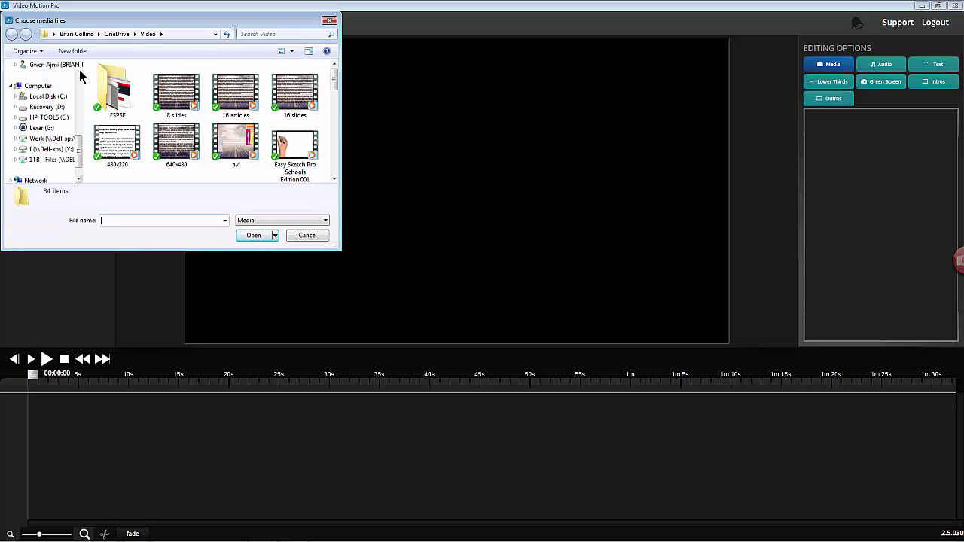
{"action": "scroll", "coordinate": [79, 76], "scroll_direction": "up", "scroll_amount": 5}
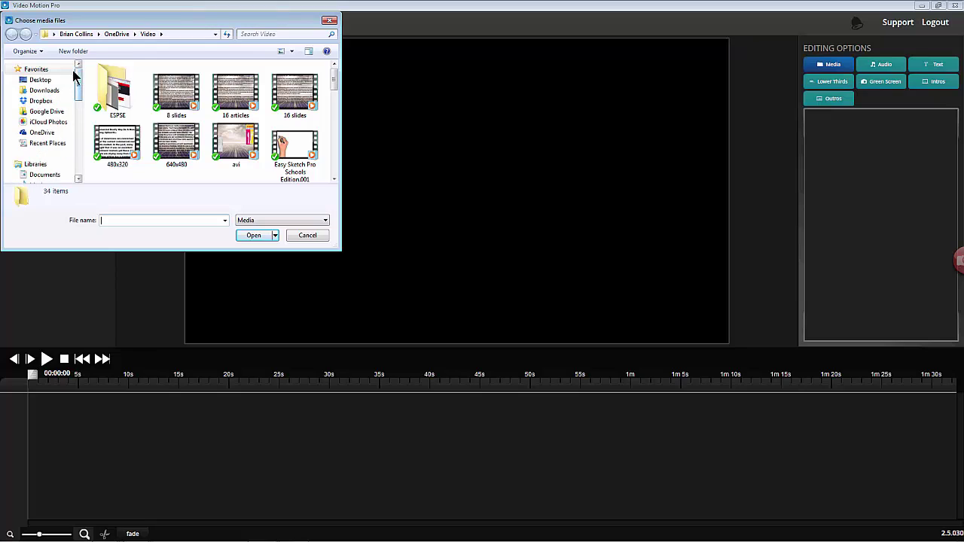
{"action": "left_click", "coordinate": [41, 81]}
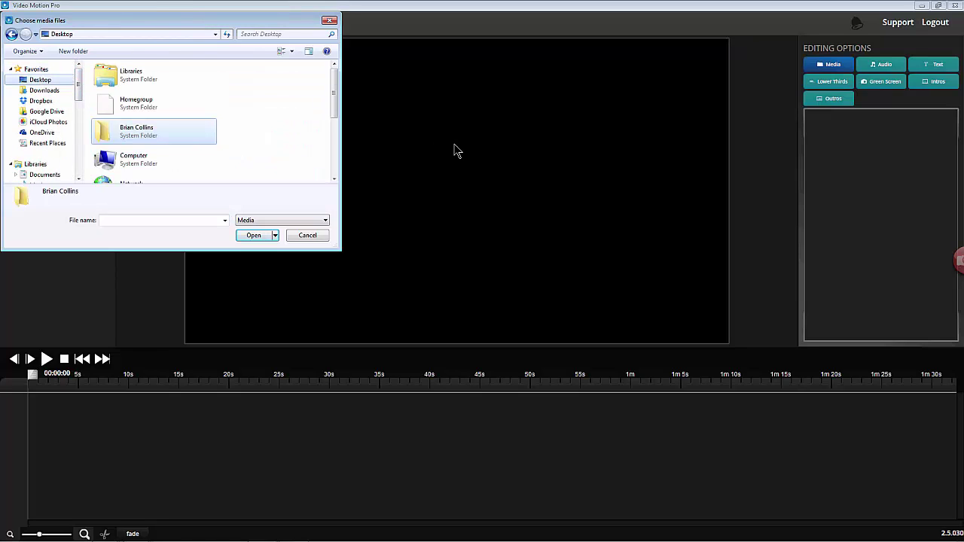
{"action": "left_click", "coordinate": [333, 158]}
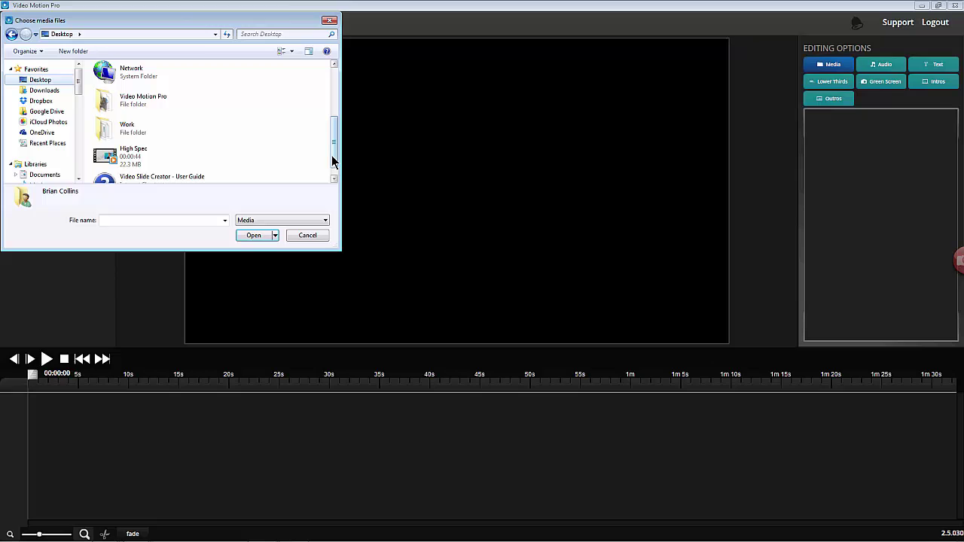
{"action": "scroll", "coordinate": [333, 161], "scroll_direction": "down", "scroll_amount": 2}
{"action": "left_click", "coordinate": [151, 162]}
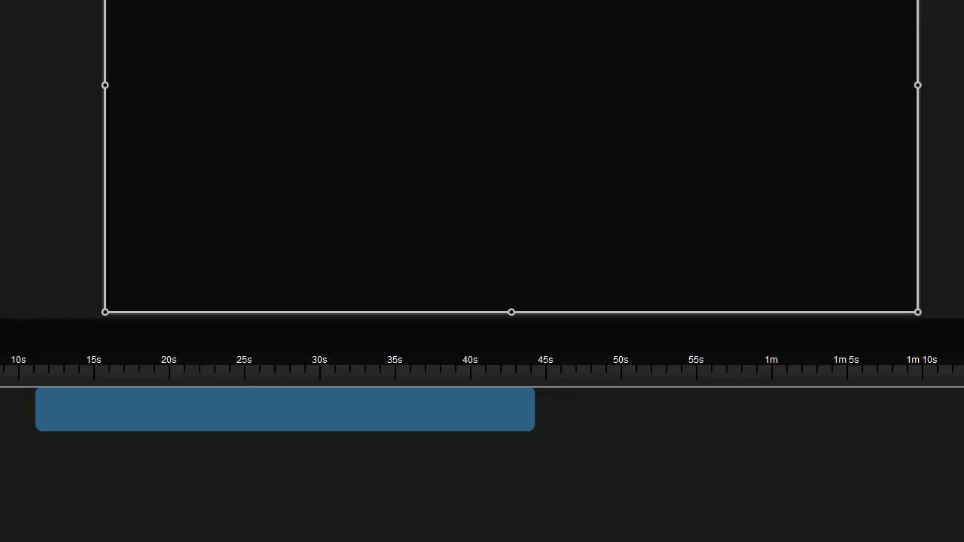
- Add a lower third with 'YOUR TEXT 1' replaced by the pasted presenter's name
{"action": "left_click", "coordinate": [801, 11]}
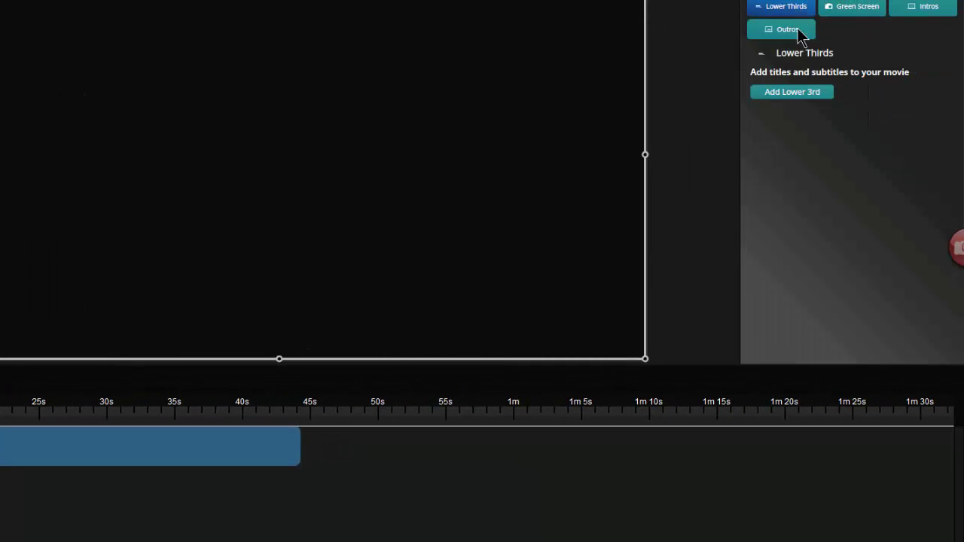
{"action": "left_click", "coordinate": [789, 95]}
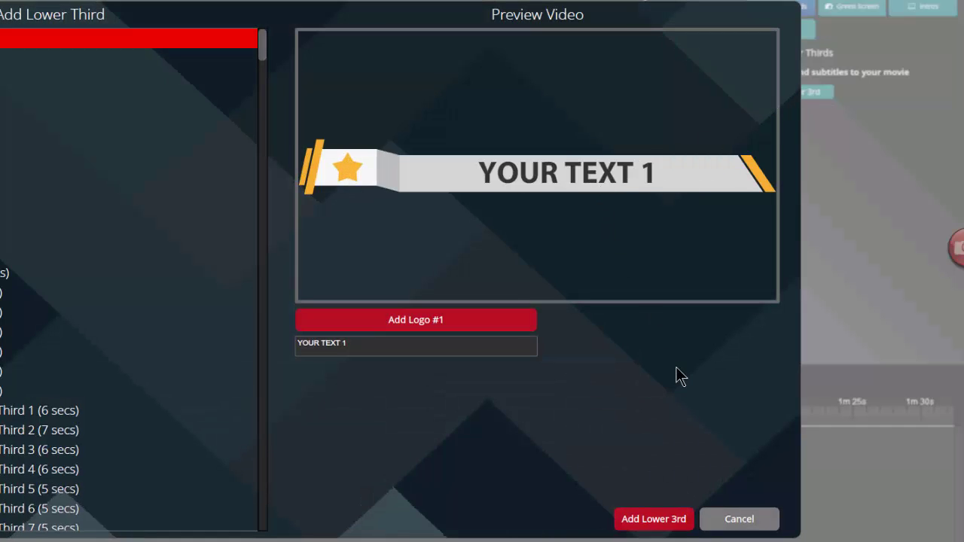
{"action": "left_click", "coordinate": [422, 341]}
{"action": "key", "text": "BackSpace"}
{"action": "key", "text": "BackSpace"}
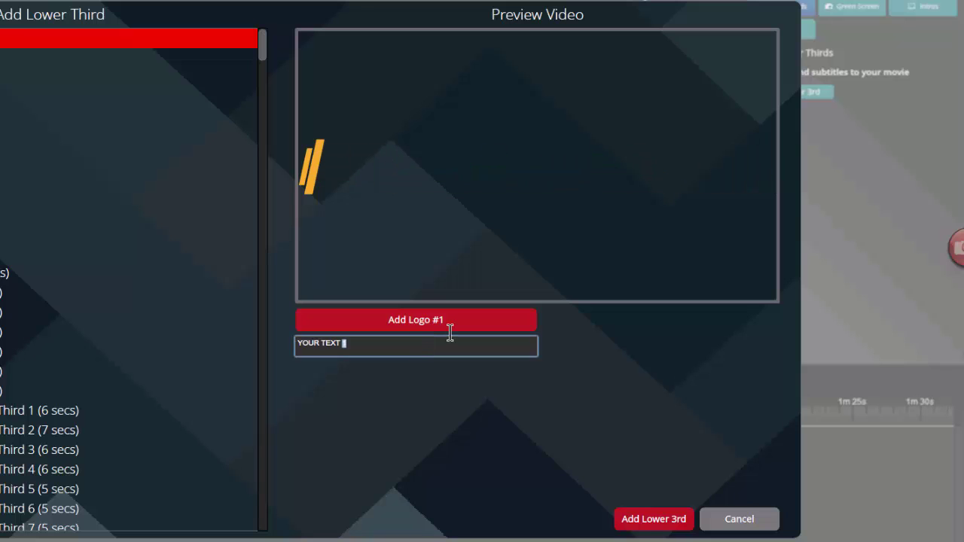
{"action": "key", "text": "BackSpace"}
{"action": "key", "text": "BackSpace"}
{"action": "key", "text": "BackSpace"}
{"action": "key", "text": "BackSpace"}
{"action": "key", "text": "BackSpace"}
{"action": "key", "text": "BackSpace"}
{"action": "key", "text": "BackSpace"}
{"action": "key", "text": "BackSpace"}
{"action": "key", "text": "BackSpace"}
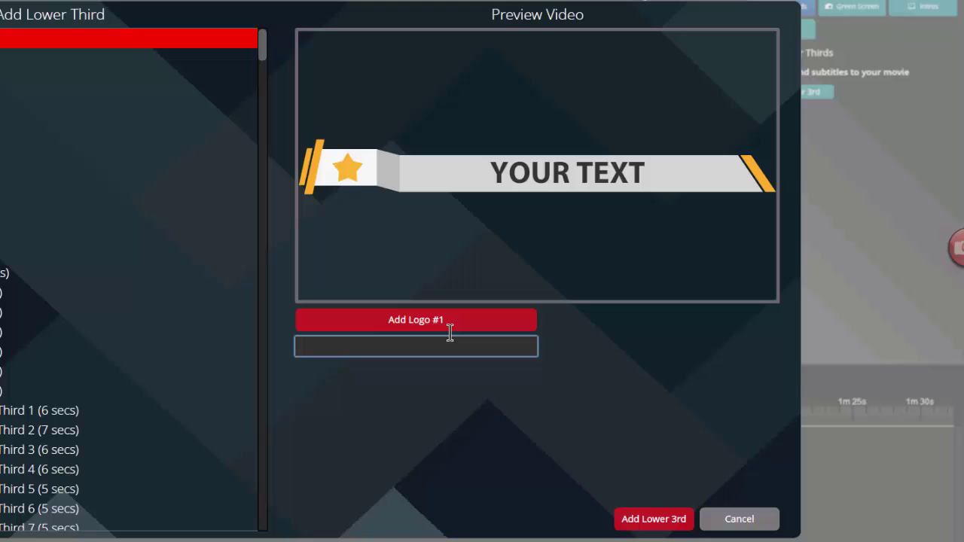
{"action": "type", "text": "Brian Collins"}
{"action": "left_click", "coordinate": [646, 518]}
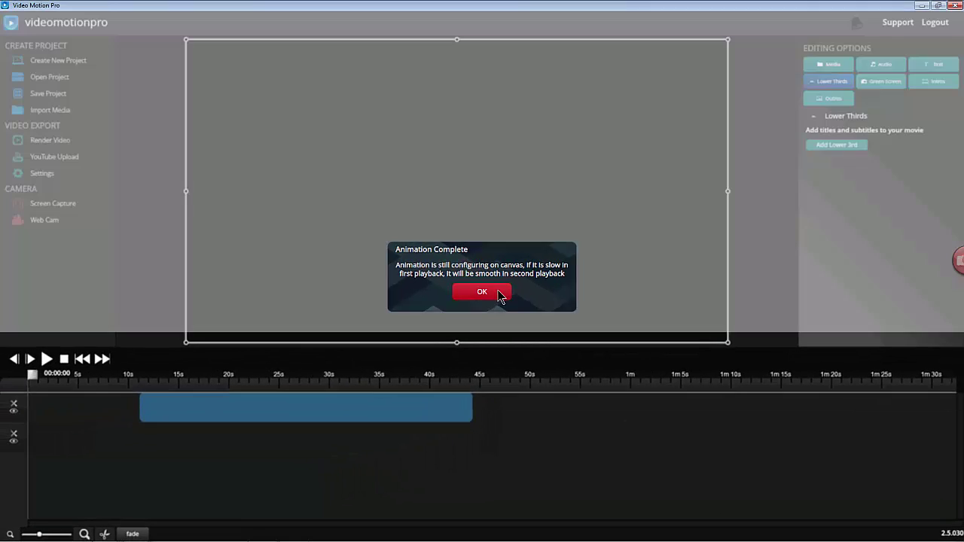
- Put test.mp4 at 0s on track two, the lower third just after on track one, and preview
{"action": "left_click", "coordinate": [498, 290]}
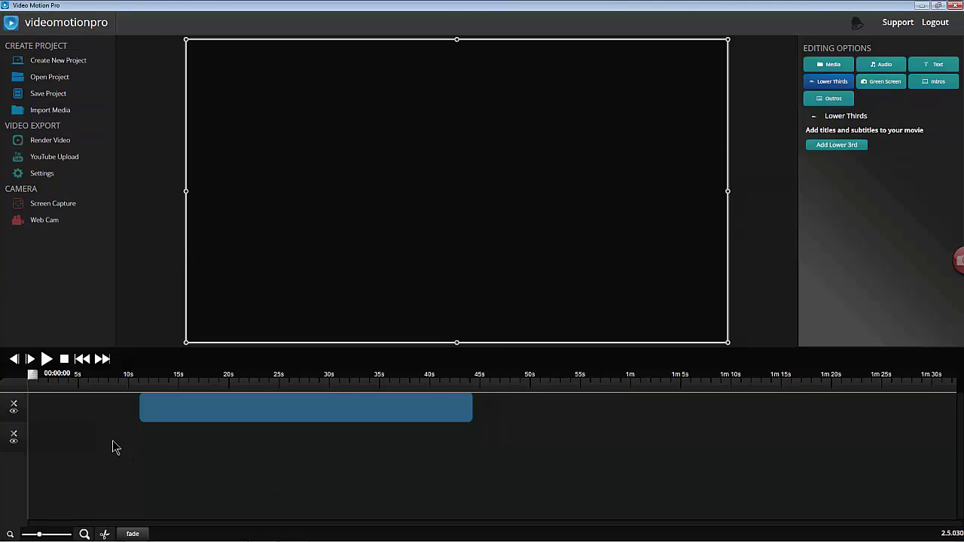
{"action": "left_click_drag", "start_coordinate": [215, 431], "coordinate": [213, 442]}
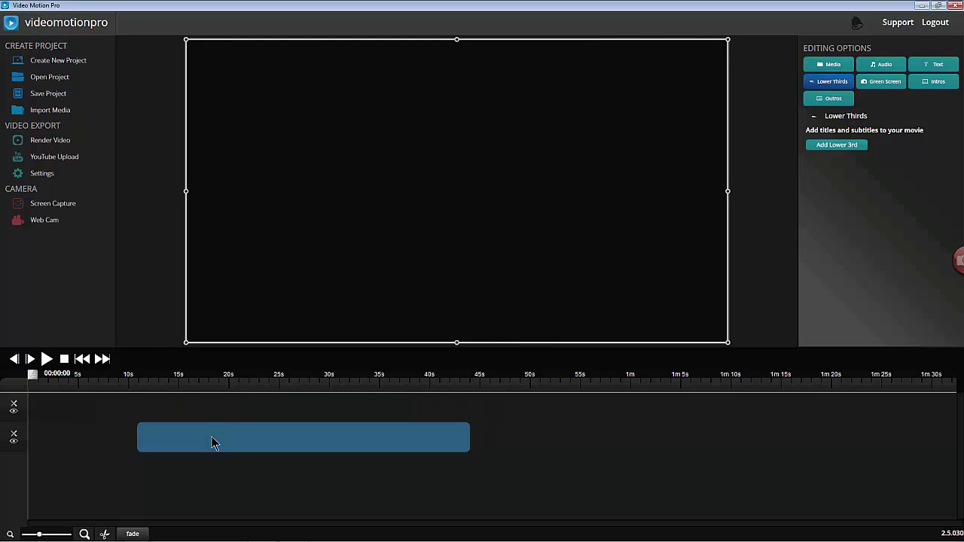
{"action": "left_click_drag", "start_coordinate": [213, 442], "coordinate": [88, 457]}
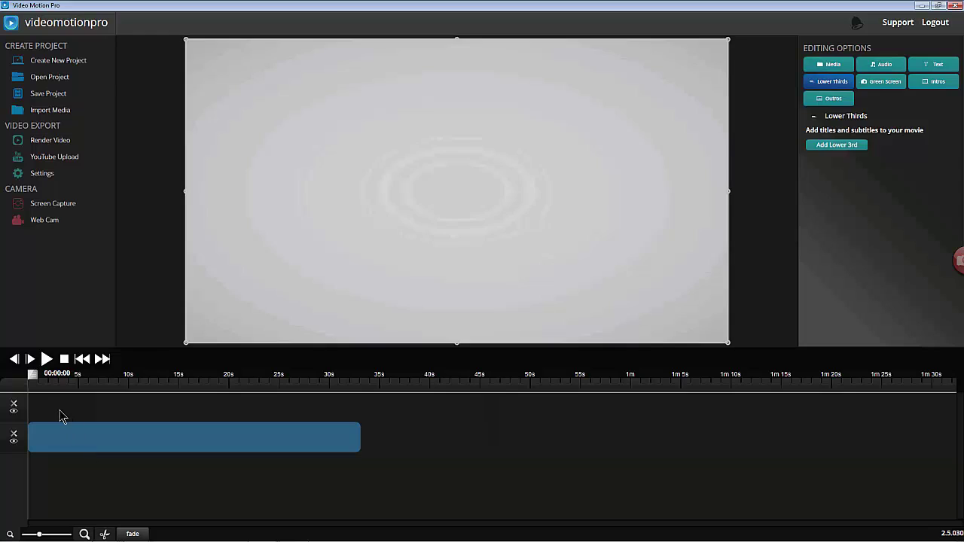
{"action": "left_click_drag", "start_coordinate": [62, 416], "coordinate": [105, 423]}
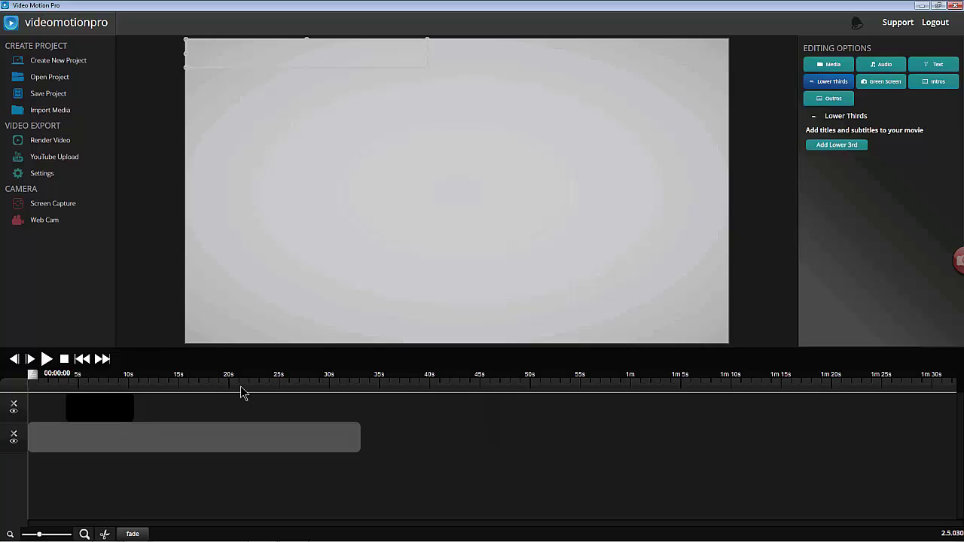
{"action": "left_click", "coordinate": [46, 359]}
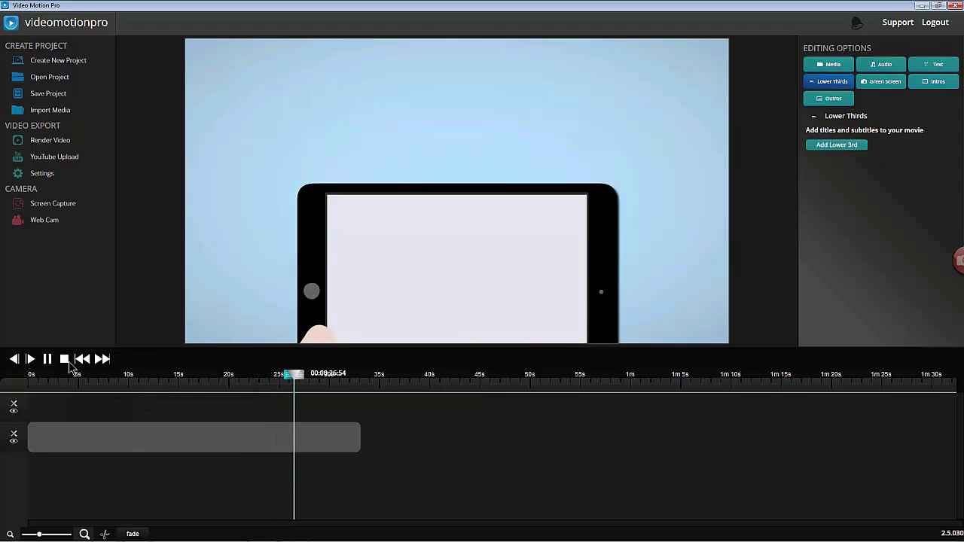
{"action": "left_click", "coordinate": [65, 360]}
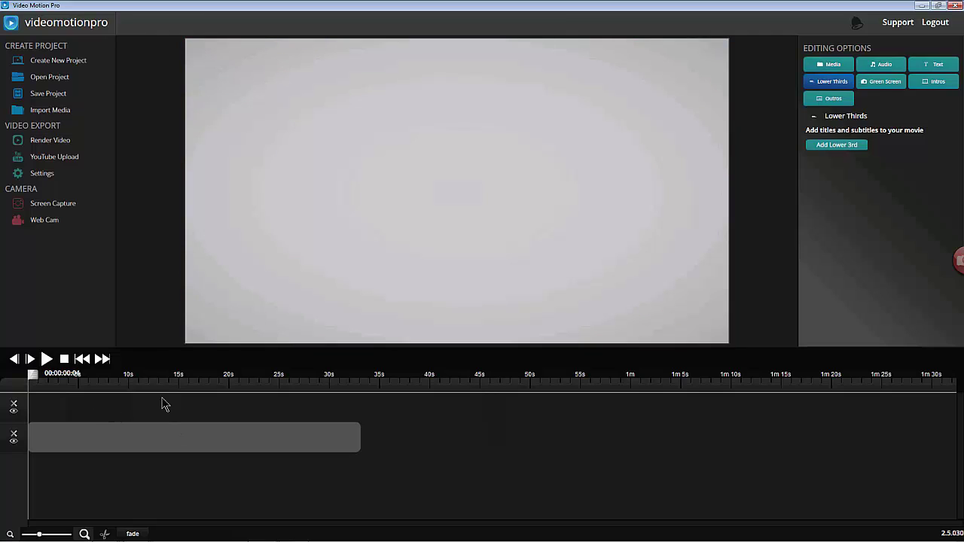
- Drag the lower-third banner to the bottom-right of the frame, then show the Intros options
{"action": "left_click", "coordinate": [96, 411]}
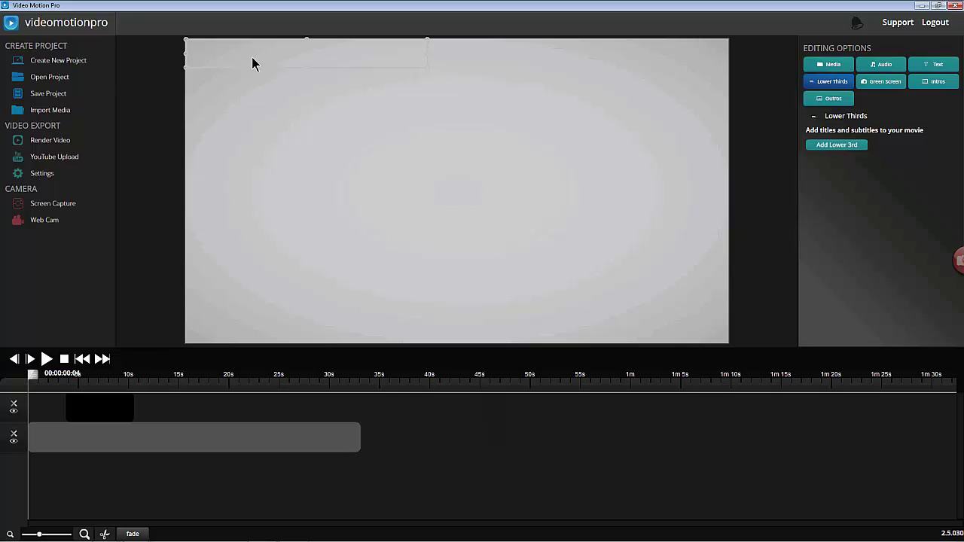
{"action": "left_click_drag", "start_coordinate": [252, 57], "coordinate": [542, 322]}
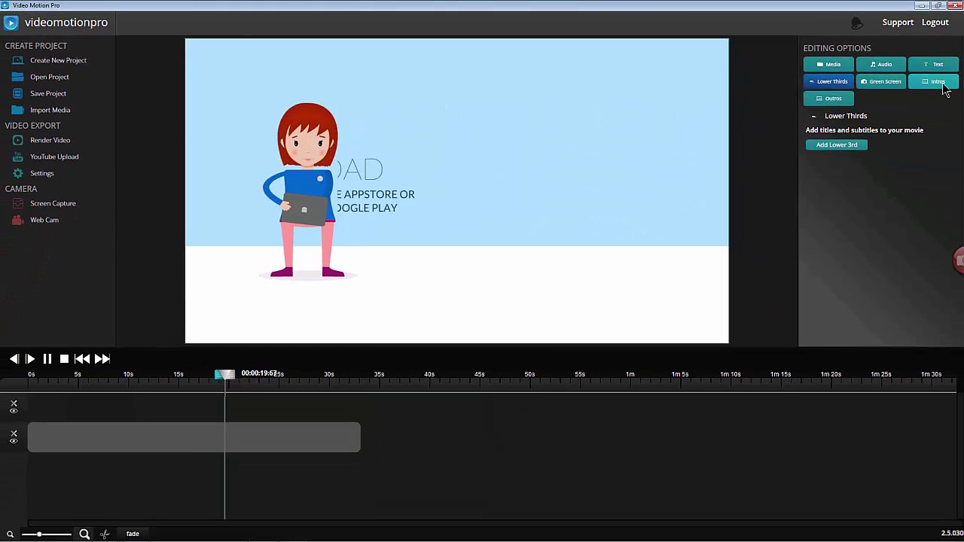
{"action": "left_click", "coordinate": [940, 83]}
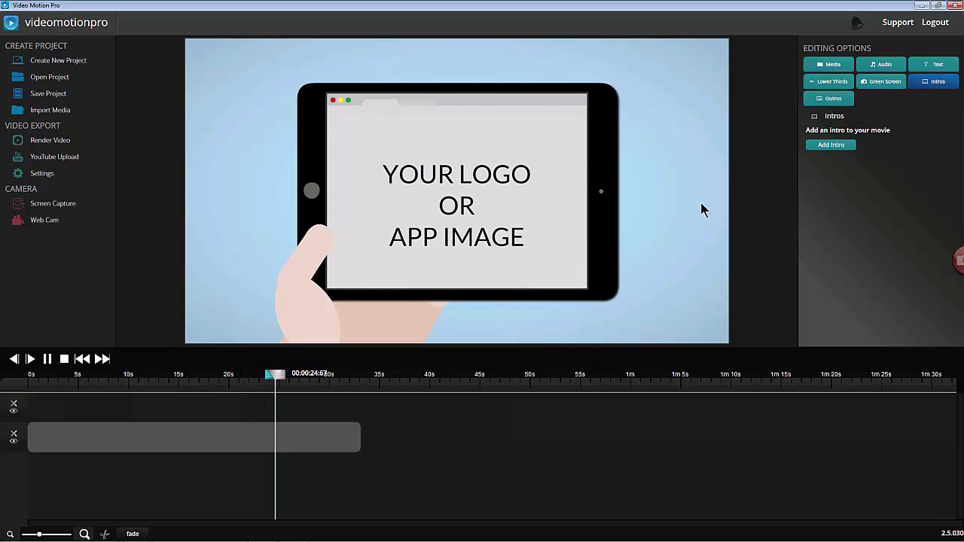
- Add the Fresh Logo Sting intro with the website name replacing the YOUR TEXT 1 placeholder
{"action": "left_click", "coordinate": [836, 146]}
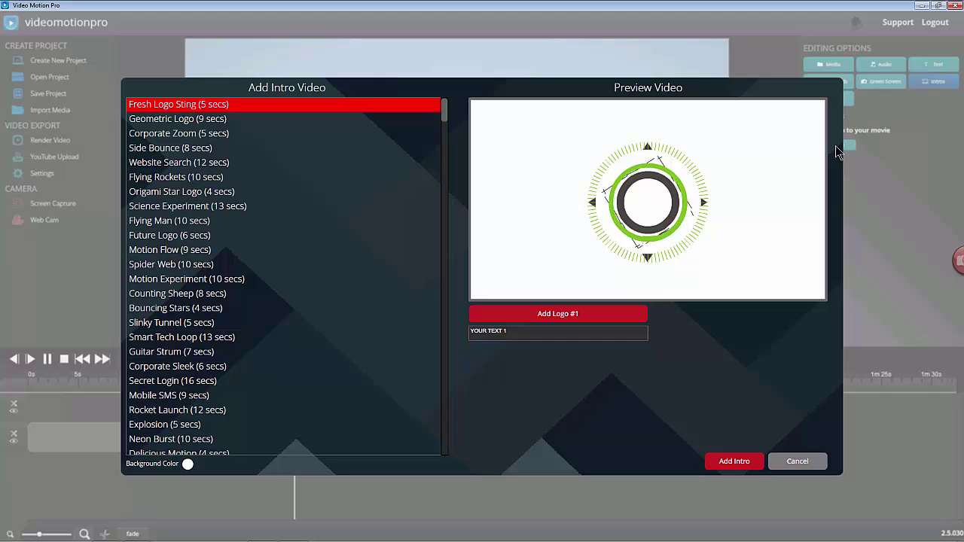
{"action": "left_click", "coordinate": [533, 334]}
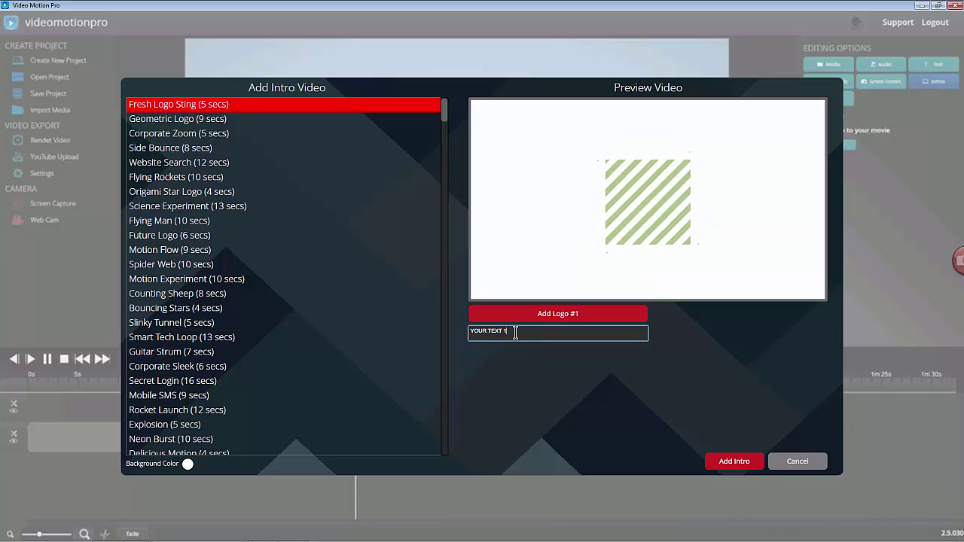
{"action": "left_click_drag", "start_coordinate": [516, 331], "coordinate": [428, 331]}
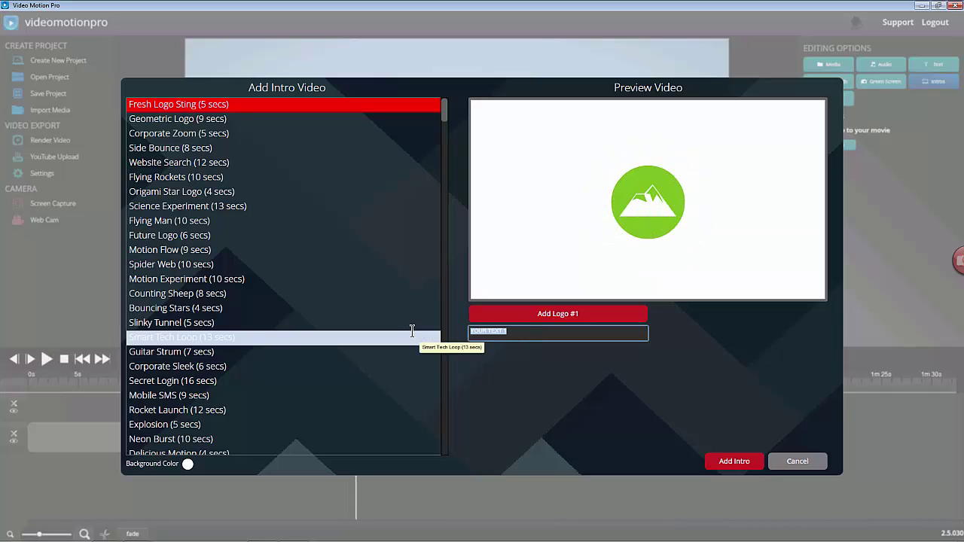
{"action": "type", "text": "B"}
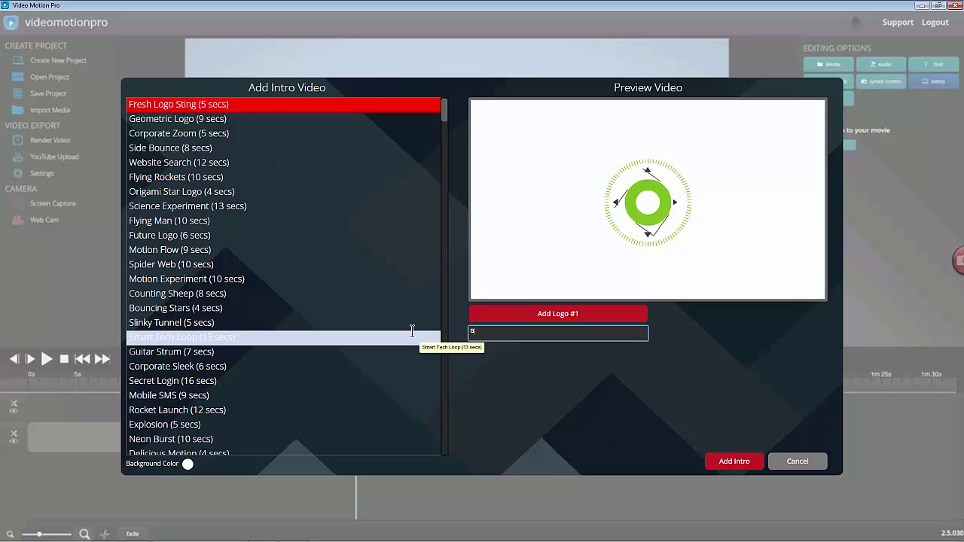
{"action": "type", "text": "rian"}
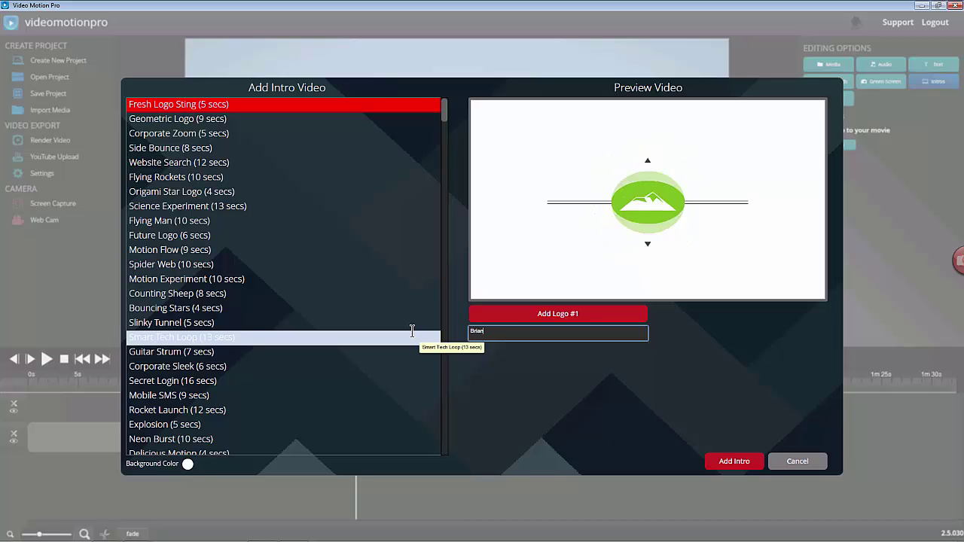
{"action": "type", "text": "M"}
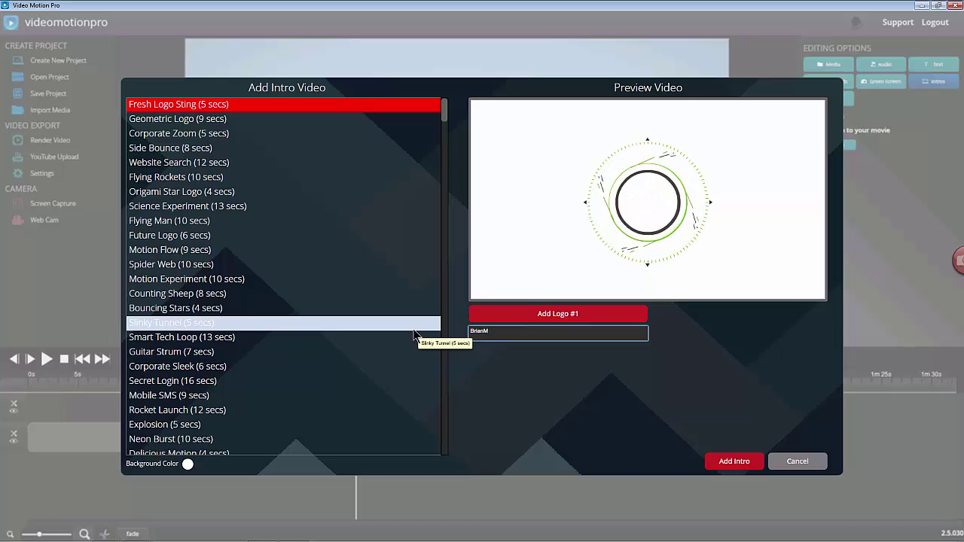
{"action": "type", "text": "Collins.co.uk"}
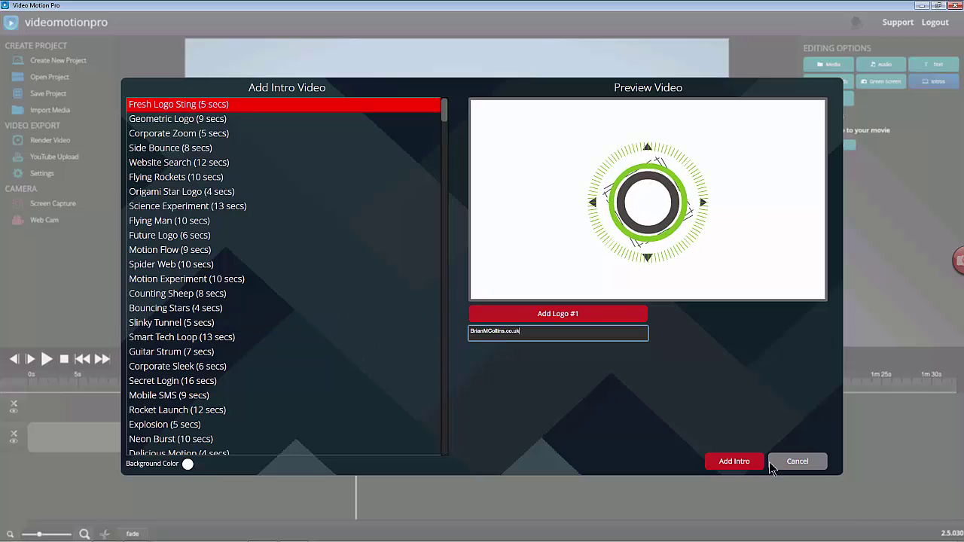
{"action": "left_click", "coordinate": [736, 461]}
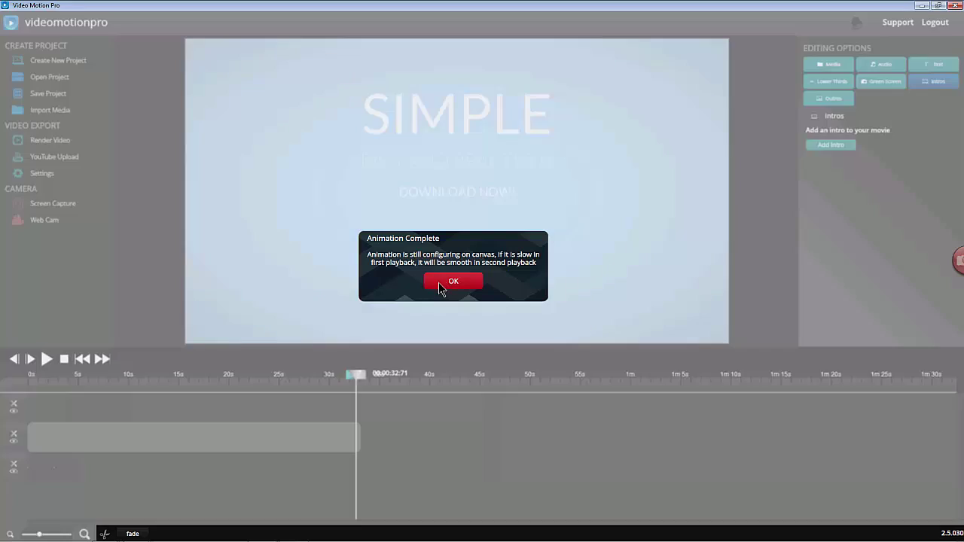
- Dismiss the Animation Complete notice and move the main video to start about 6 seconds in
{"action": "left_click", "coordinate": [446, 283]}
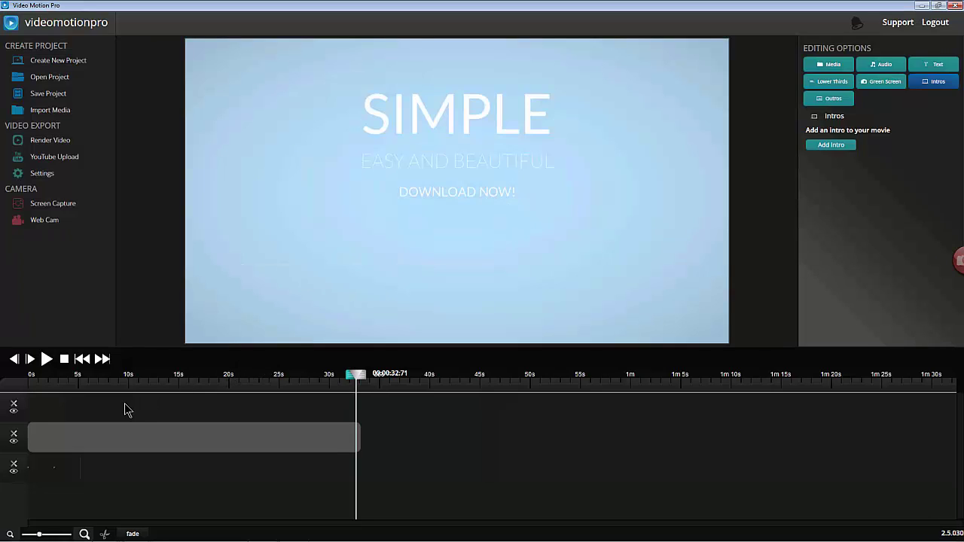
{"action": "left_click", "coordinate": [152, 436]}
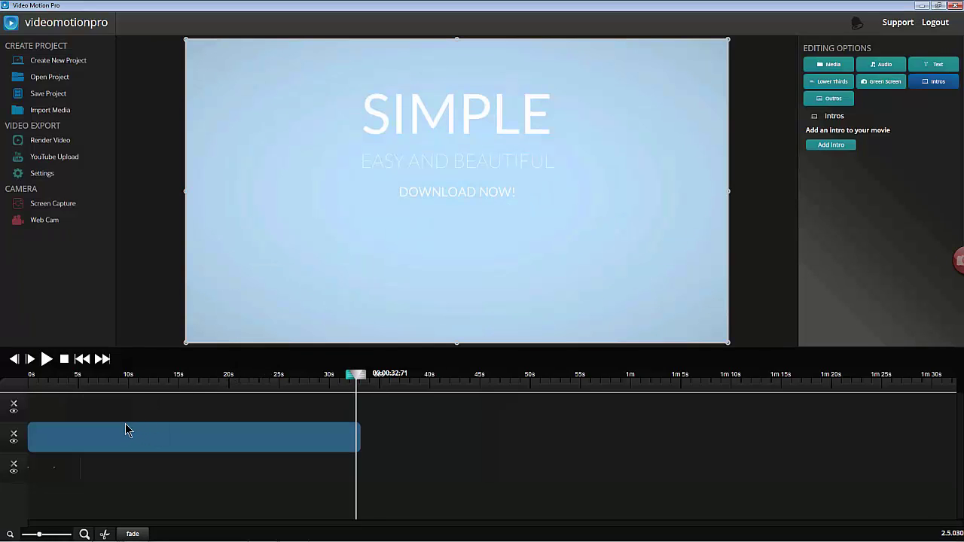
{"action": "left_click_drag", "start_coordinate": [121, 437], "coordinate": [184, 439]}
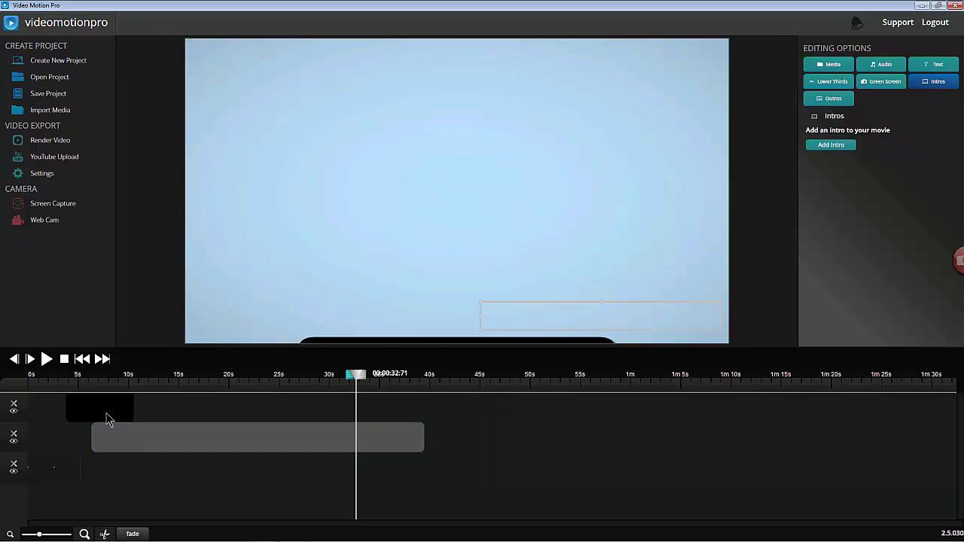
- Place the intro at the start of the top track and the lower third on track 2
{"action": "left_click_drag", "start_coordinate": [139, 413], "coordinate": [150, 413]}
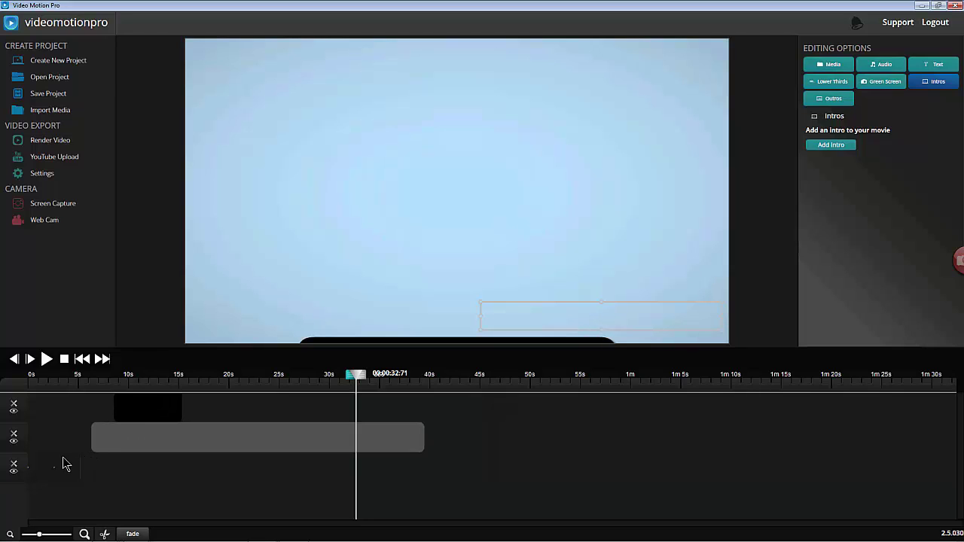
{"action": "left_click_drag", "start_coordinate": [64, 469], "coordinate": [53, 411]}
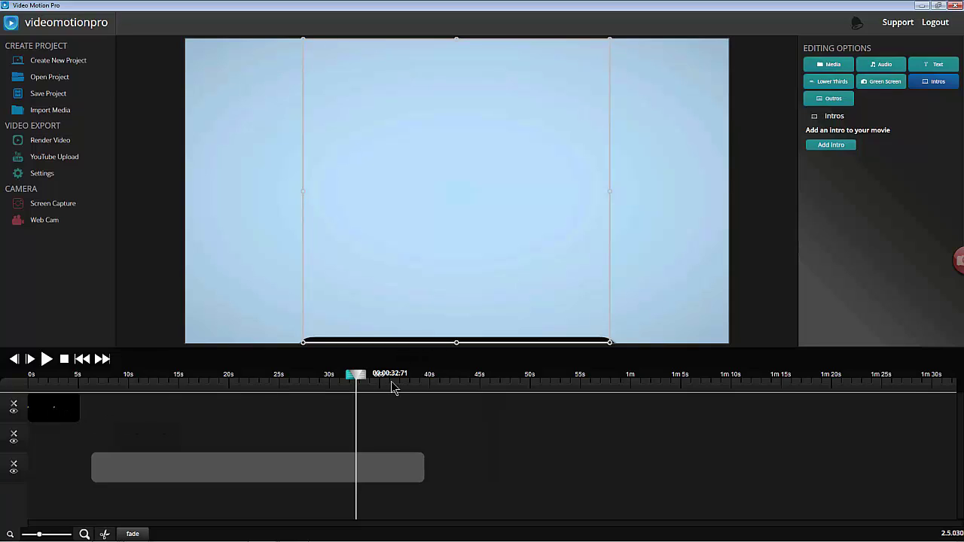
{"action": "left_click_drag", "start_coordinate": [164, 458], "coordinate": [147, 445]}
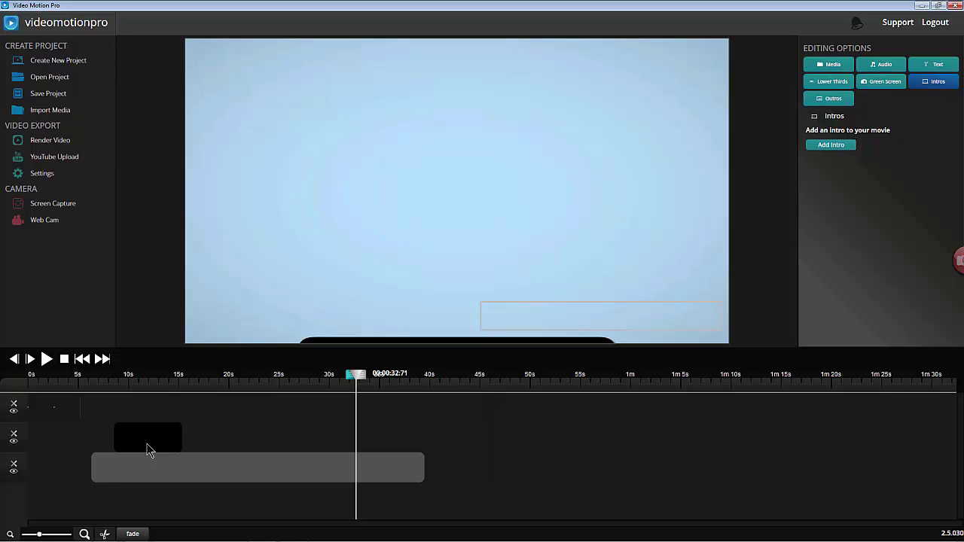
{"action": "left_click", "coordinate": [148, 471]}
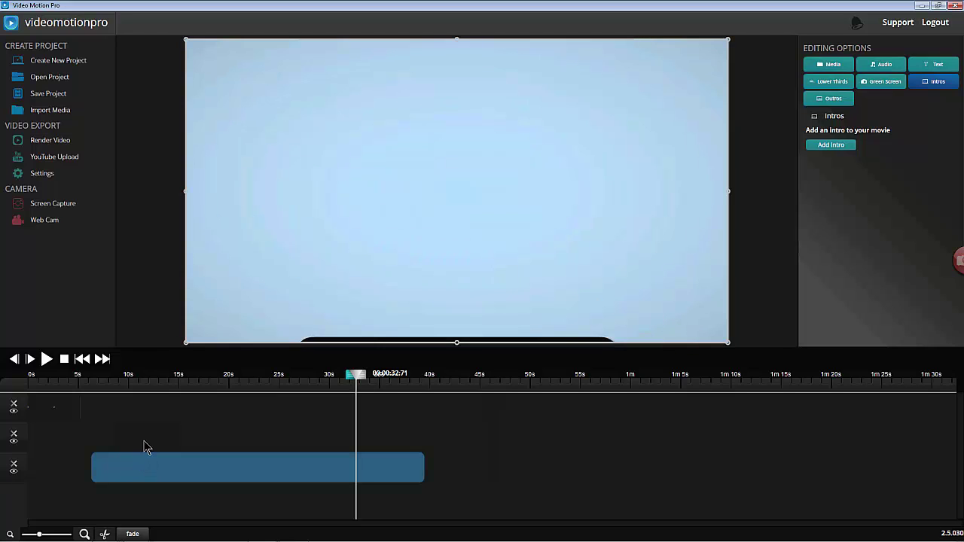
{"action": "left_click", "coordinate": [147, 448]}
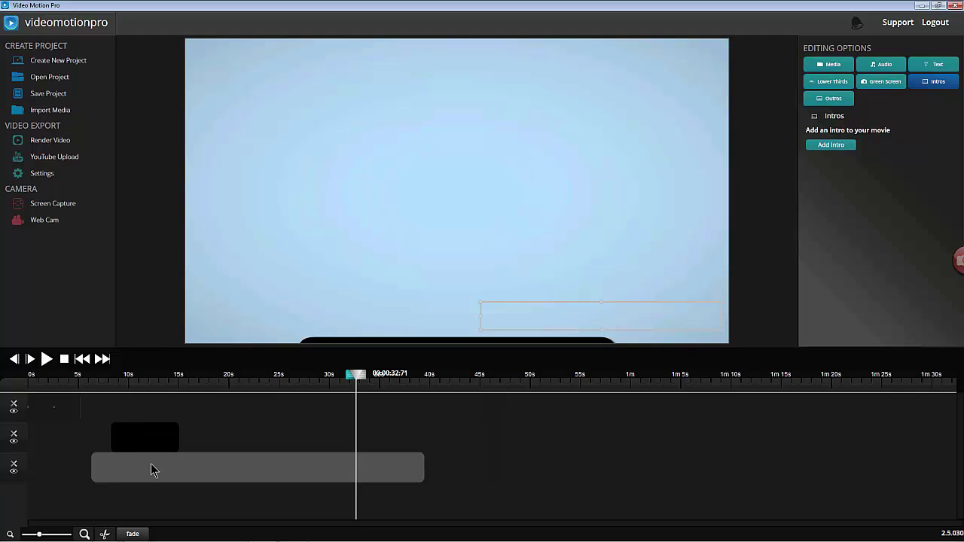
{"action": "left_click", "coordinate": [152, 470]}
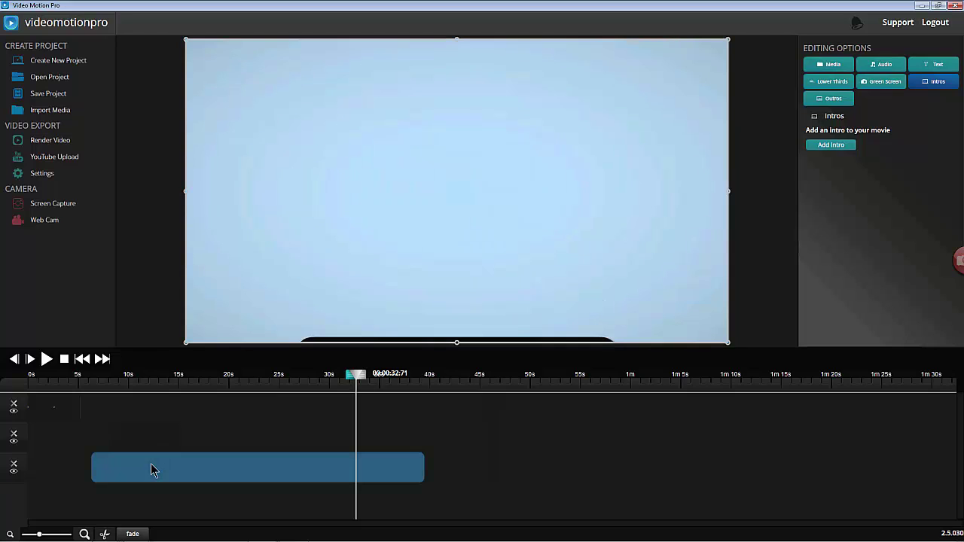
- Preview the intro, shift the main video slightly earlier to close the gap, and replay it
{"action": "left_click", "coordinate": [66, 360]}
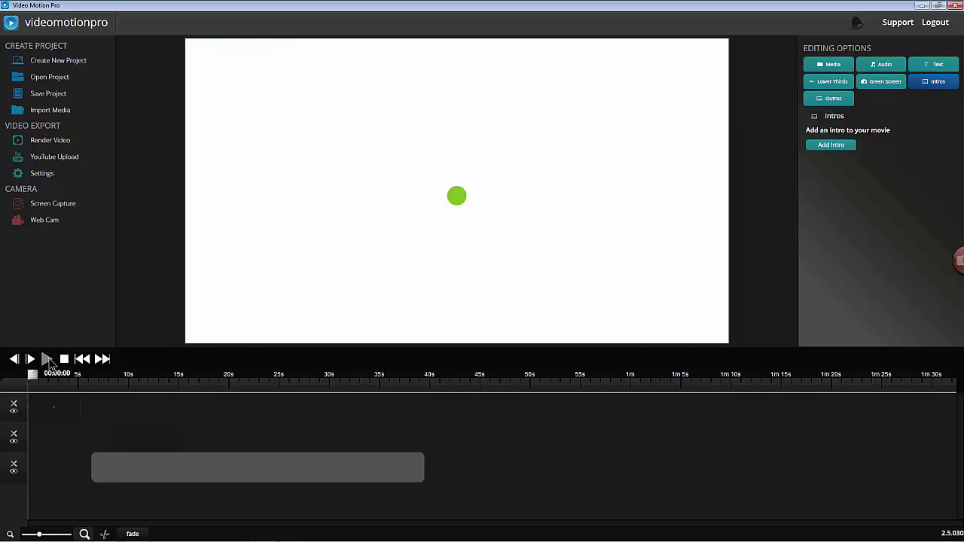
{"action": "left_click", "coordinate": [46, 359]}
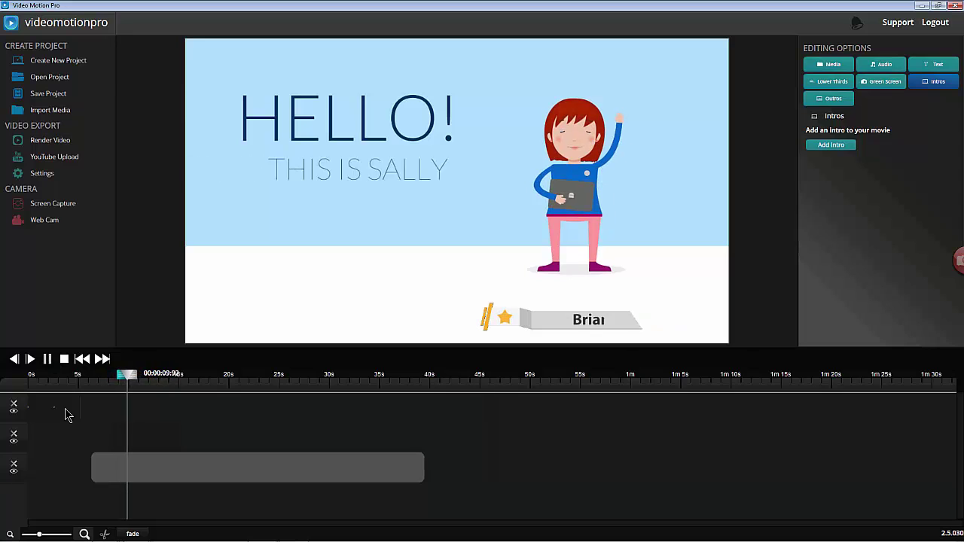
{"action": "left_click", "coordinate": [64, 359]}
{"action": "left_click_drag", "start_coordinate": [193, 474], "coordinate": [137, 445]}
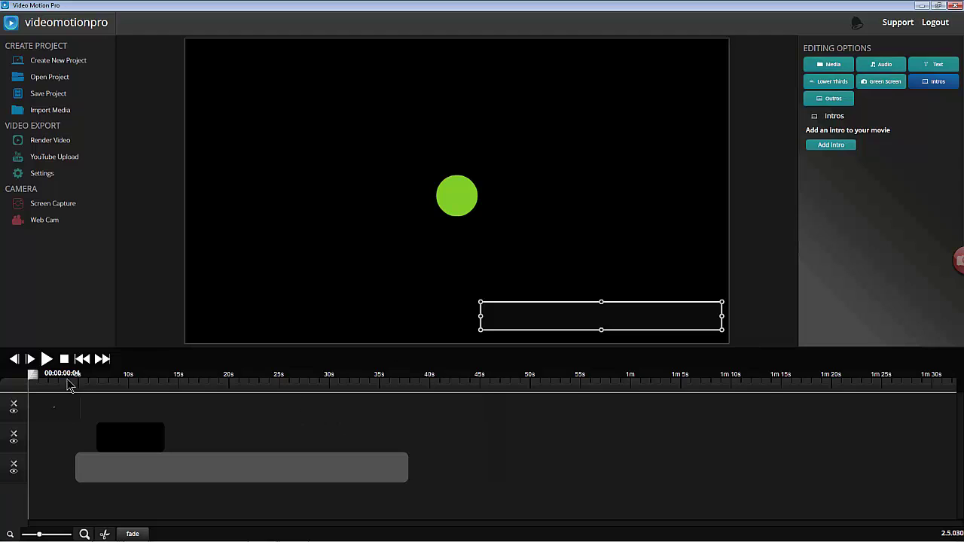
{"action": "left_click", "coordinate": [47, 359]}
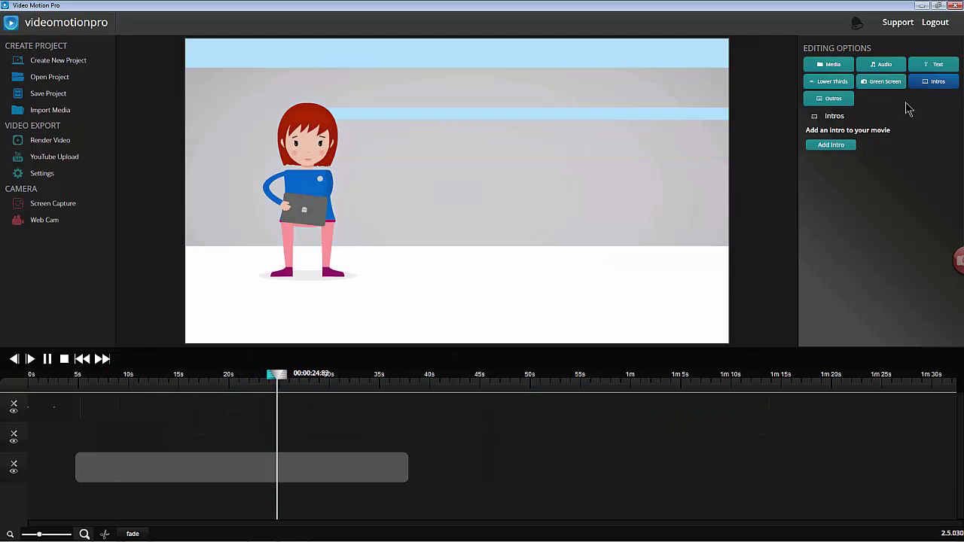
- Add the Motion Zoom Outro from the Outros editing options to the movie's end
{"action": "left_click", "coordinate": [831, 98]}
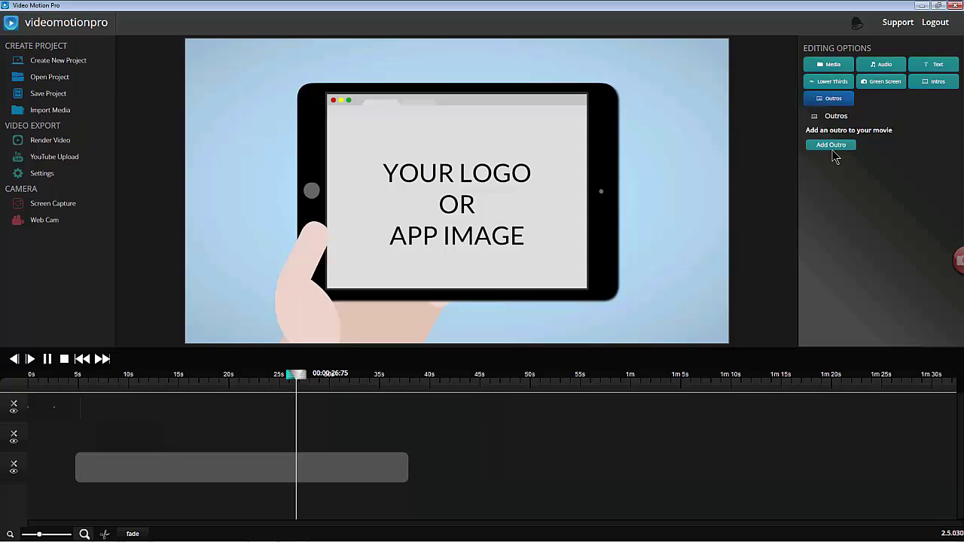
{"action": "left_click", "coordinate": [831, 144]}
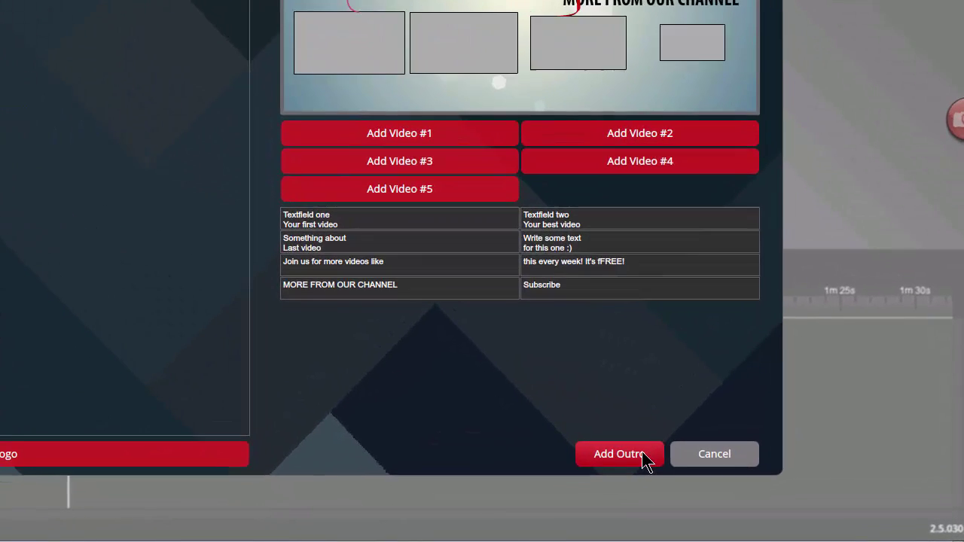
{"action": "left_click", "coordinate": [734, 482]}
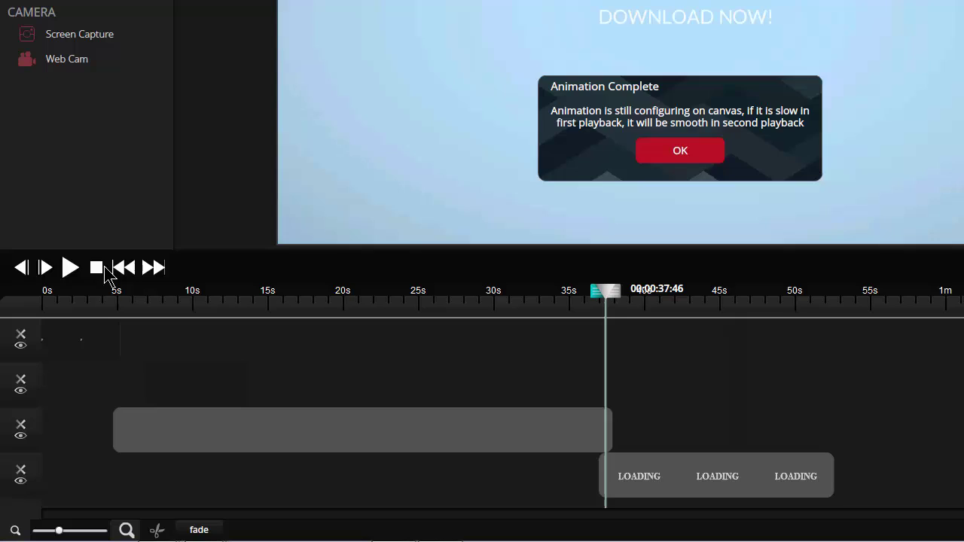
- Dismiss the Animation Complete notice and play the whole movie through the outro
{"action": "left_click", "coordinate": [96, 268]}
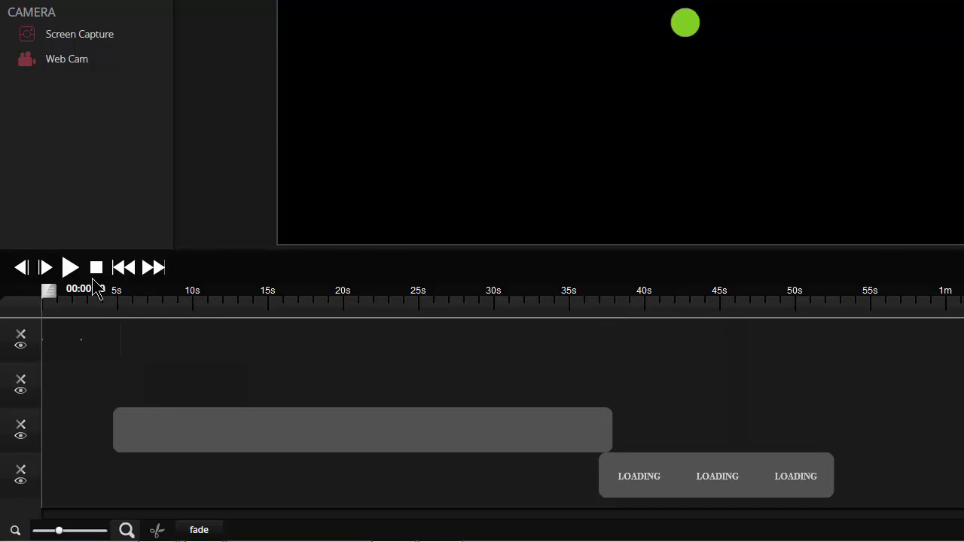
{"action": "left_click", "coordinate": [71, 268]}
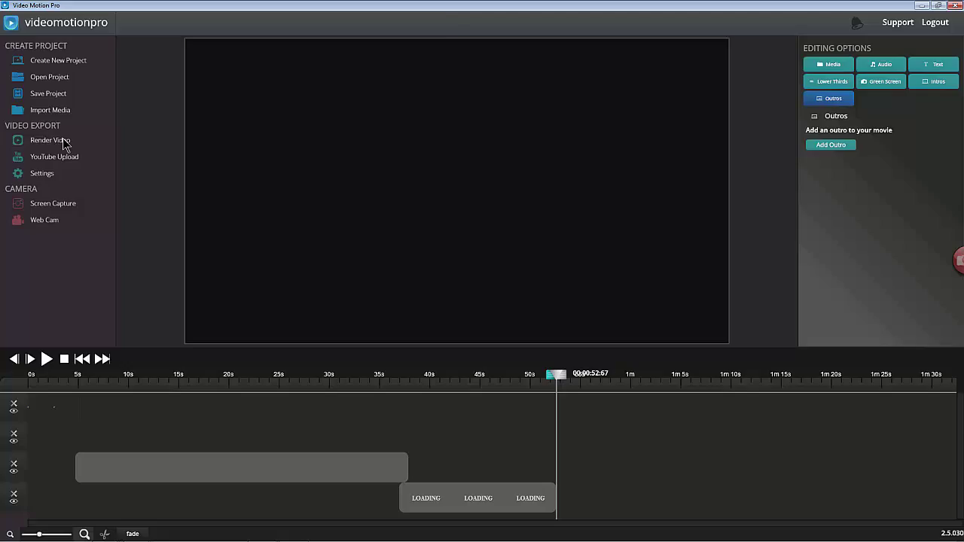
- Render the movie to test.mp4 on the Desktop and acknowledge the finished render
{"action": "left_click", "coordinate": [62, 141]}
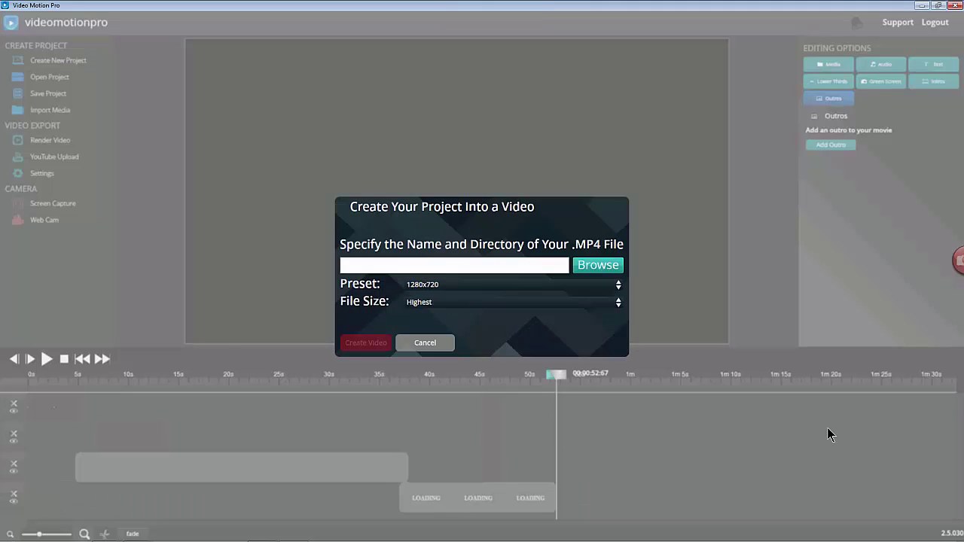
{"action": "left_click", "coordinate": [610, 267]}
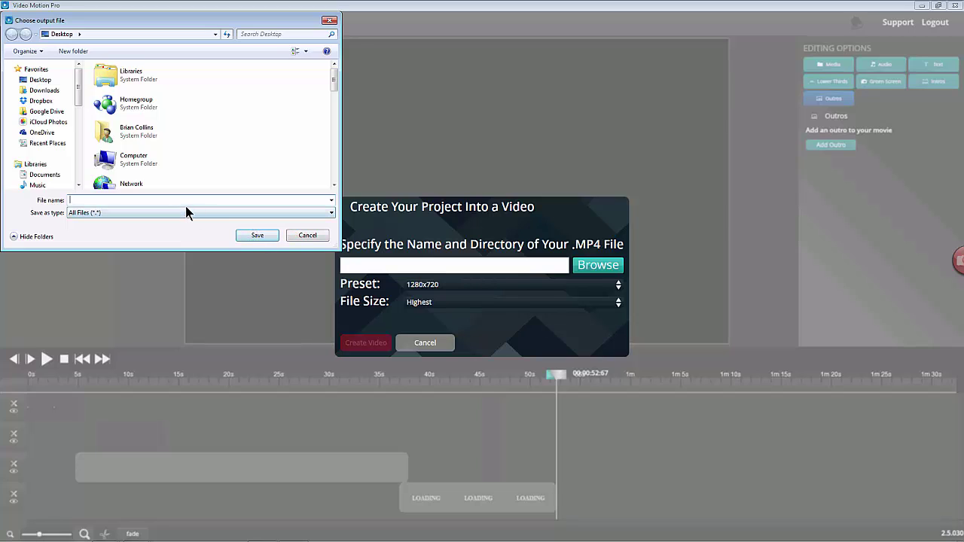
{"action": "type", "text": "te"}
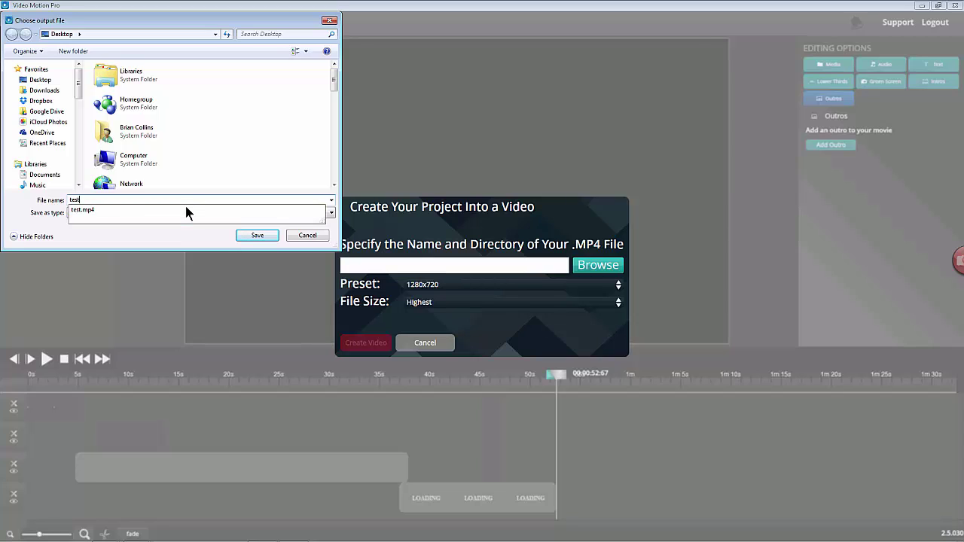
{"action": "type", "text": "st"}
{"action": "left_click", "coordinate": [257, 236]}
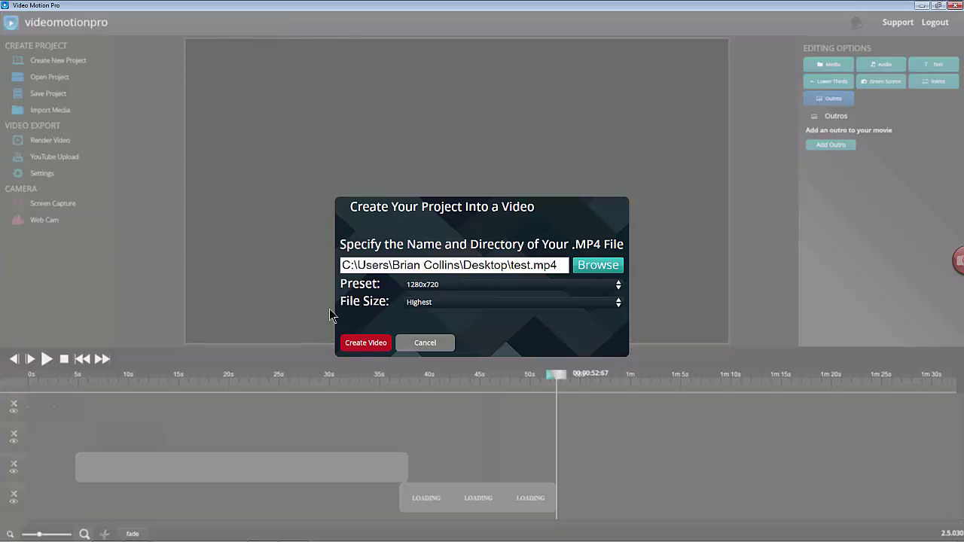
{"action": "left_click", "coordinate": [370, 344]}
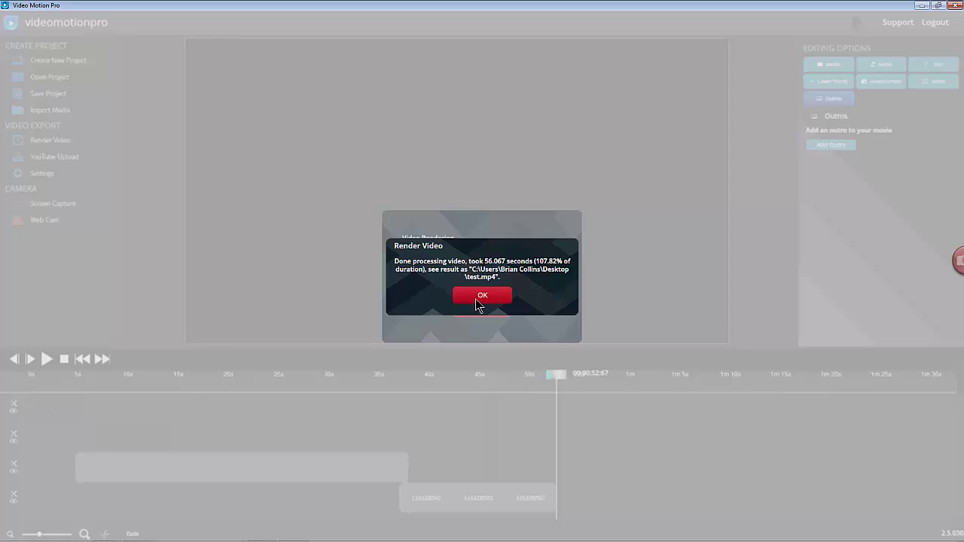
{"action": "left_click", "coordinate": [477, 295]}
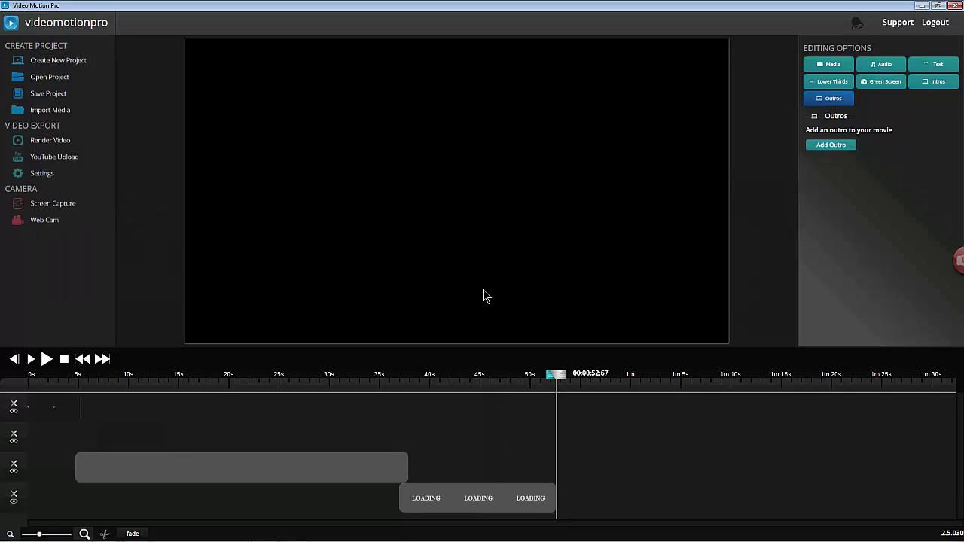
- Minimize the editor and open the rendered vmfx video from the desktop in Windows Media Player
{"action": "left_click", "coordinate": [920, 6]}
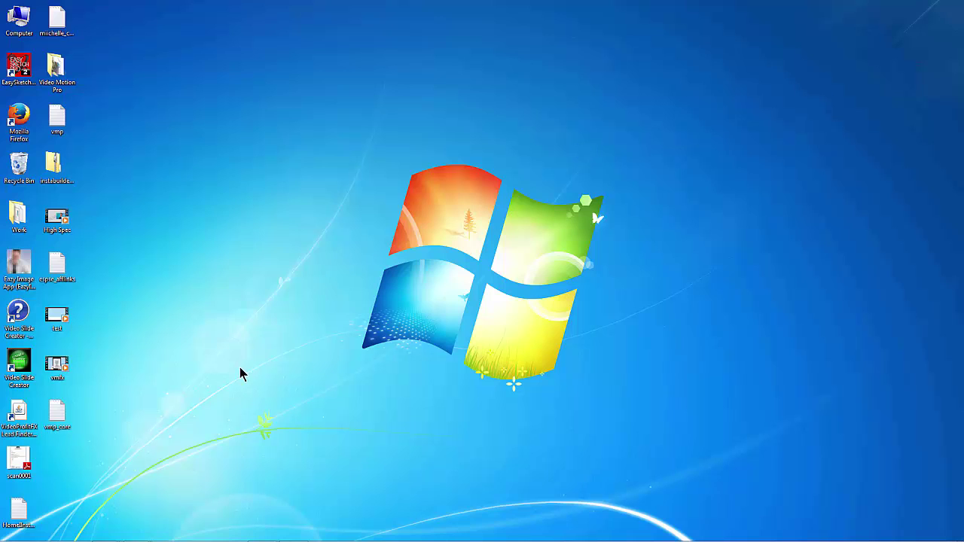
{"action": "double_click", "coordinate": [54, 367]}
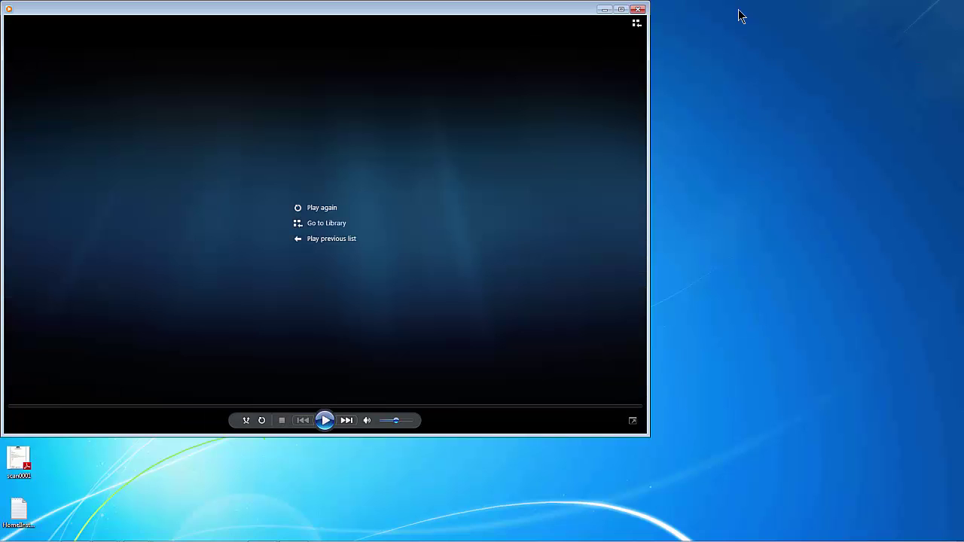
- Close Windows Media Player and restore Video Motion Pro from the taskbar
{"action": "left_click", "coordinate": [636, 11]}
{"action": "mouse_move", "coordinate": [484, 541]}
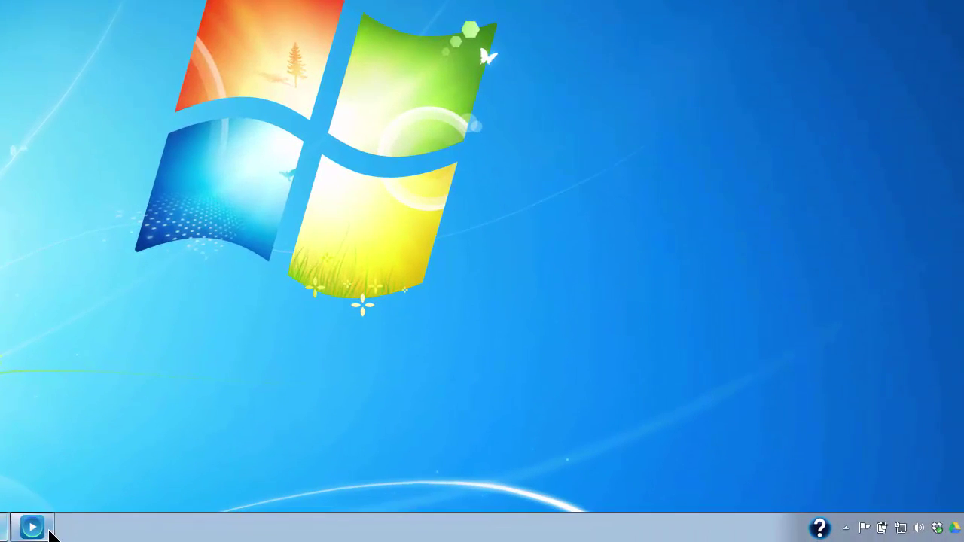
{"action": "left_click", "coordinate": [293, 532]}
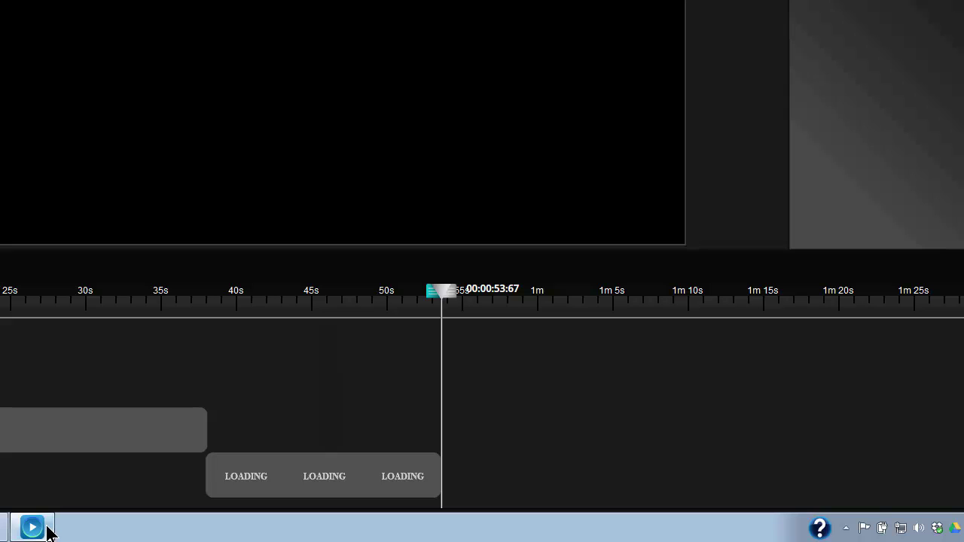